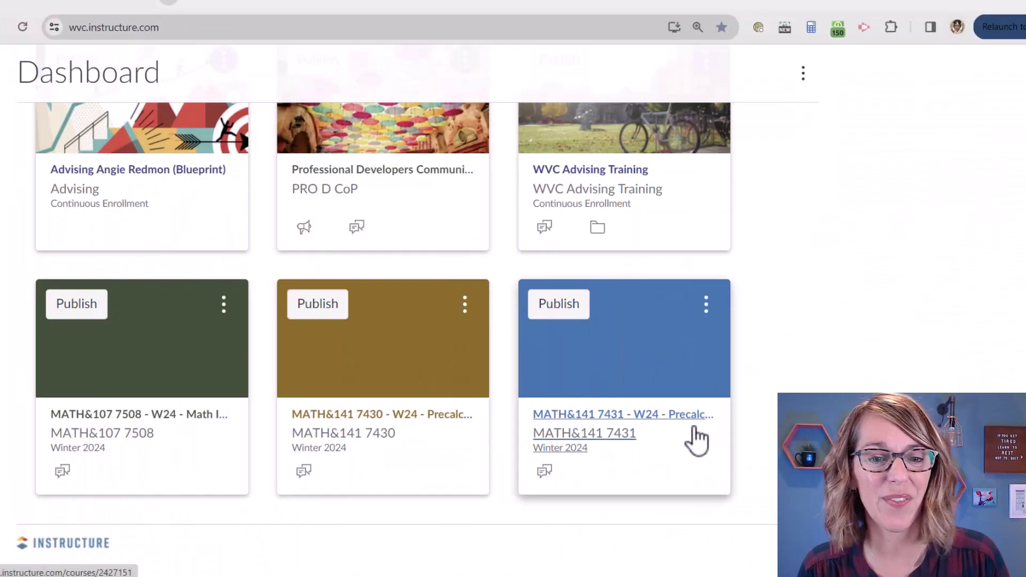
Step: Open the Winter 2024 MATH&141 7431 course from the Dashboard
left_click(661, 421)
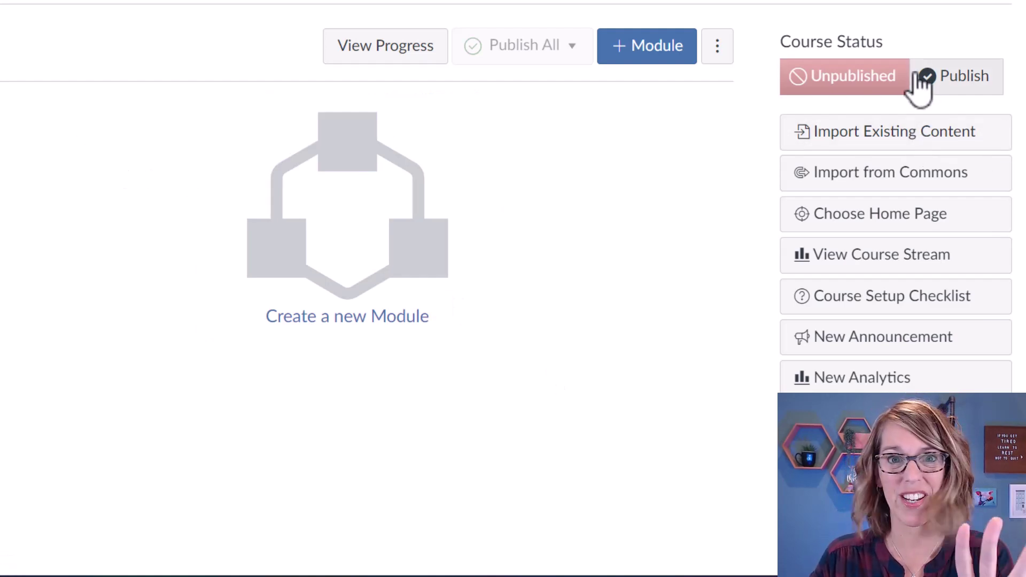
Step: Start an import that copies a Canvas course, searching 'F23' and choosing Precalculus I Online
left_click(907, 141)
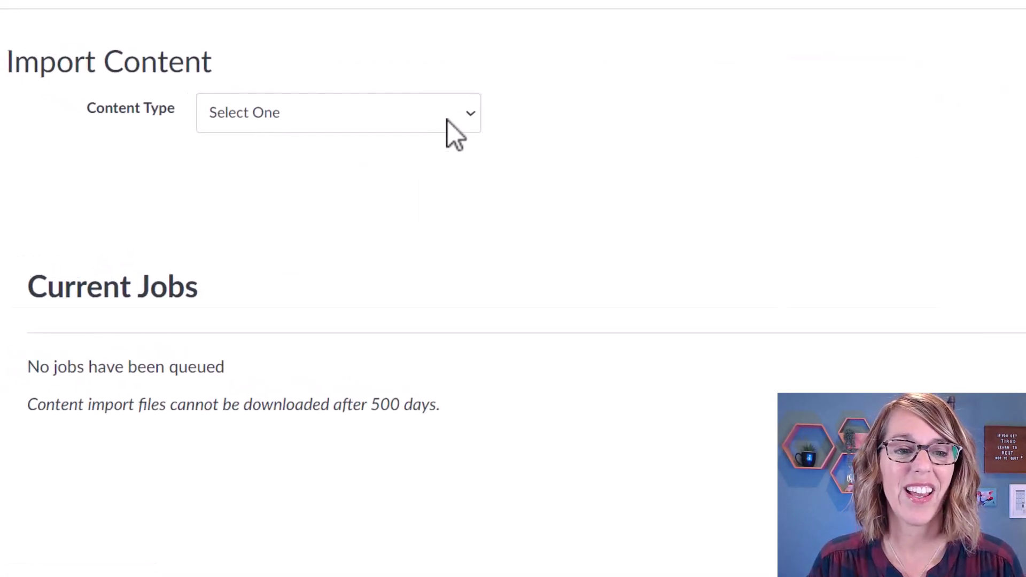
left_click(494, 120)
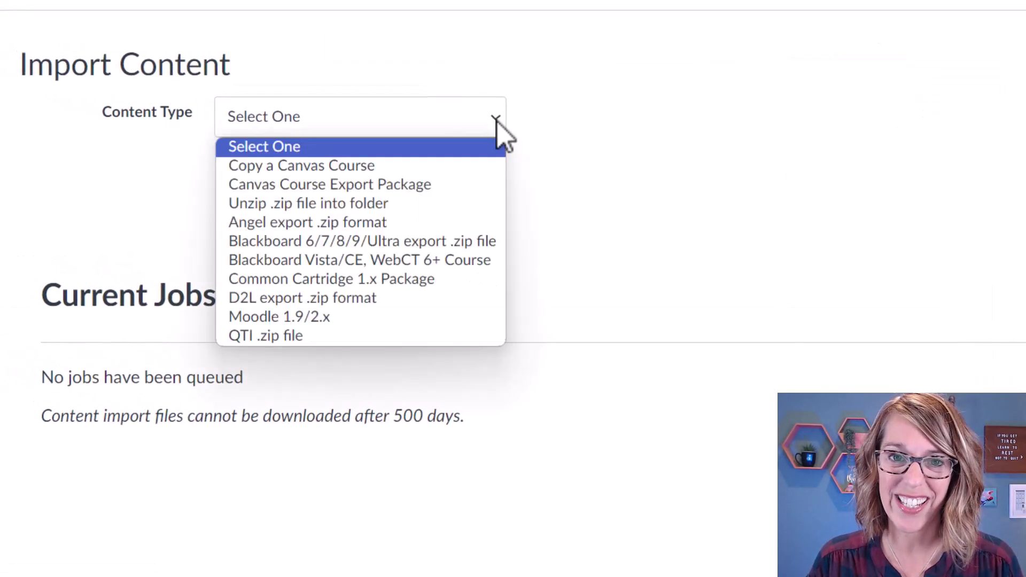
left_click(403, 165)
left_click(240, 172)
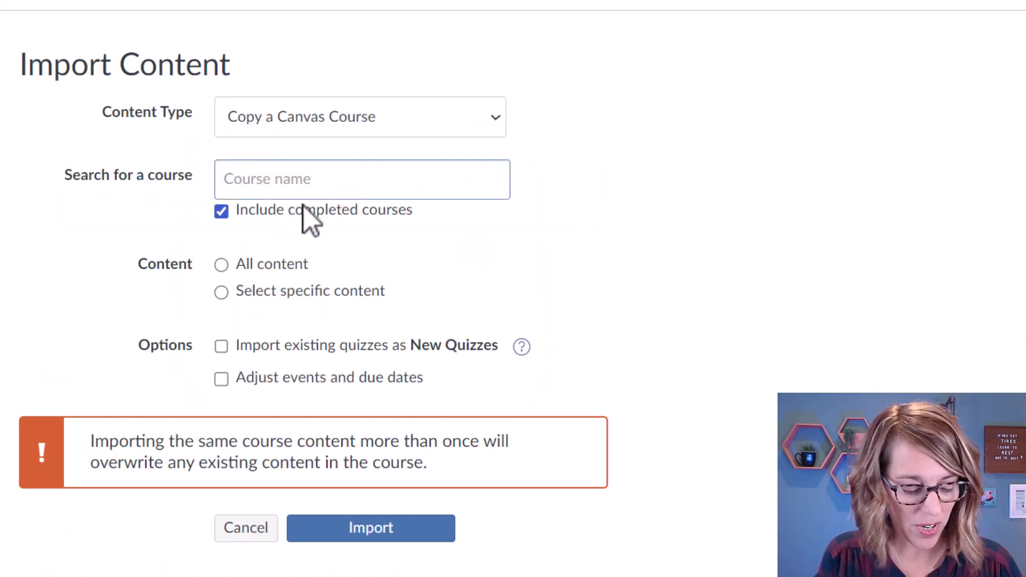
type("F23")
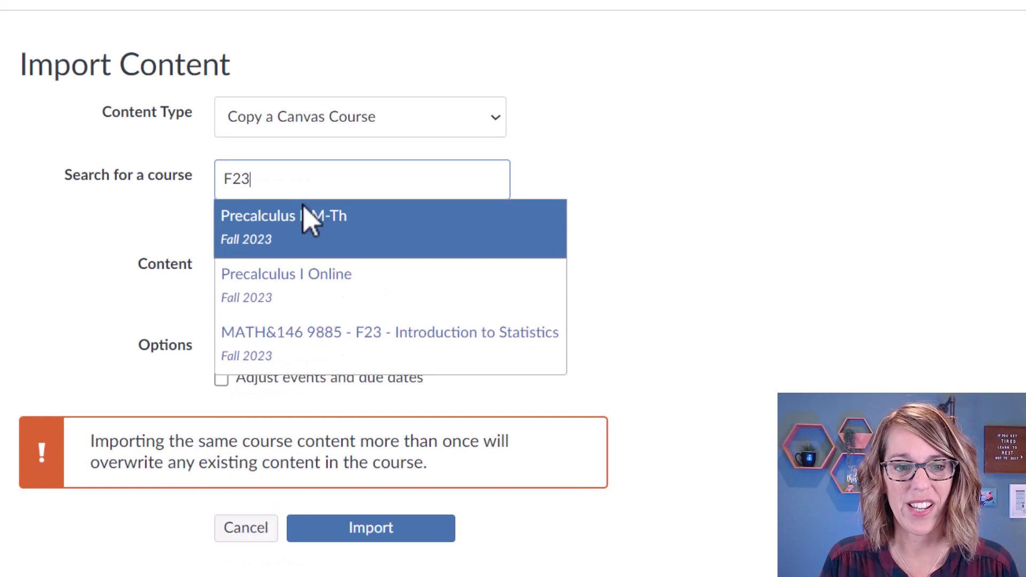
left_click(327, 288)
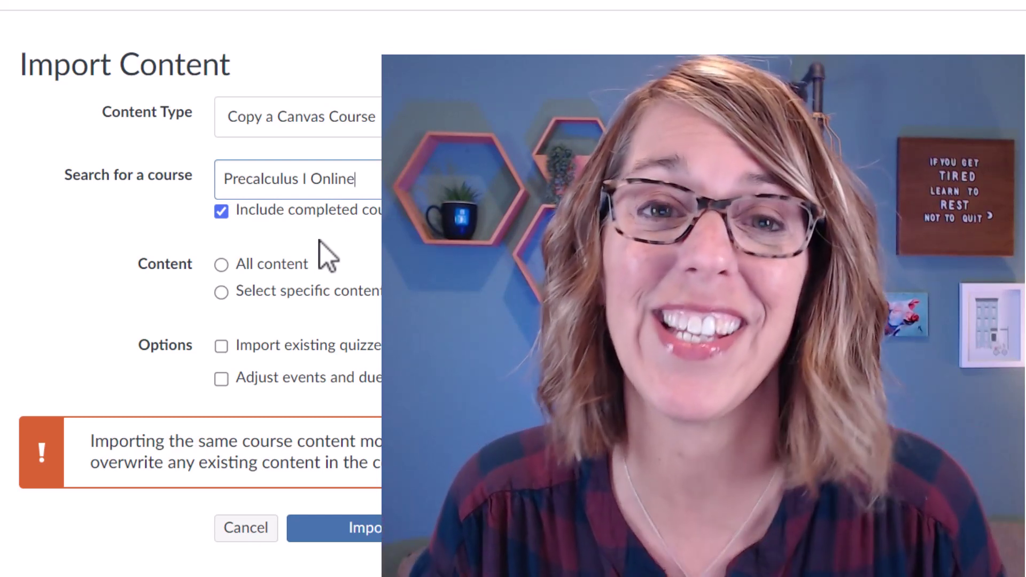
Step: Import specific content with dates adjusted to a January 3, 2024 beginning date
left_click(221, 291)
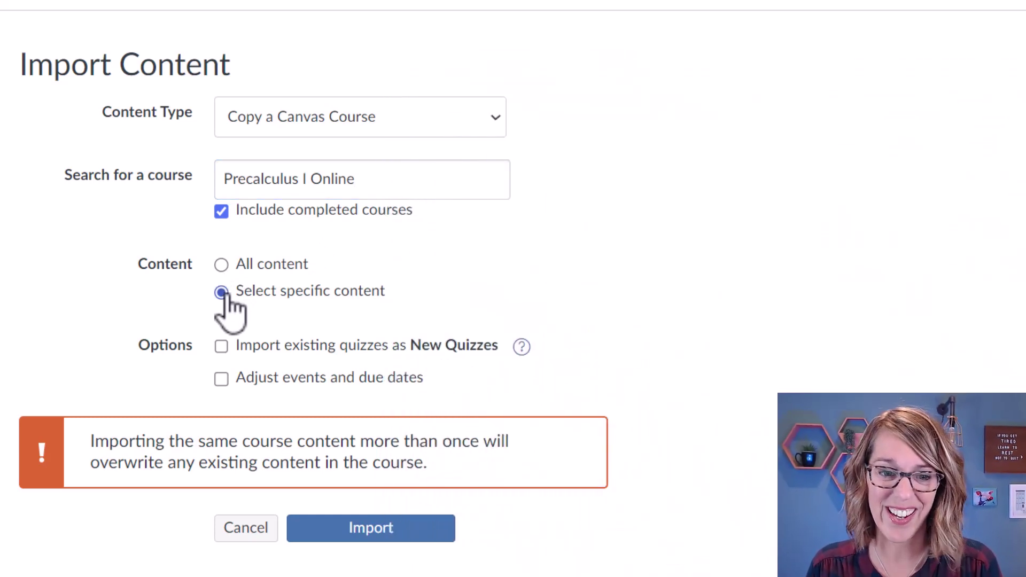
left_click(222, 379)
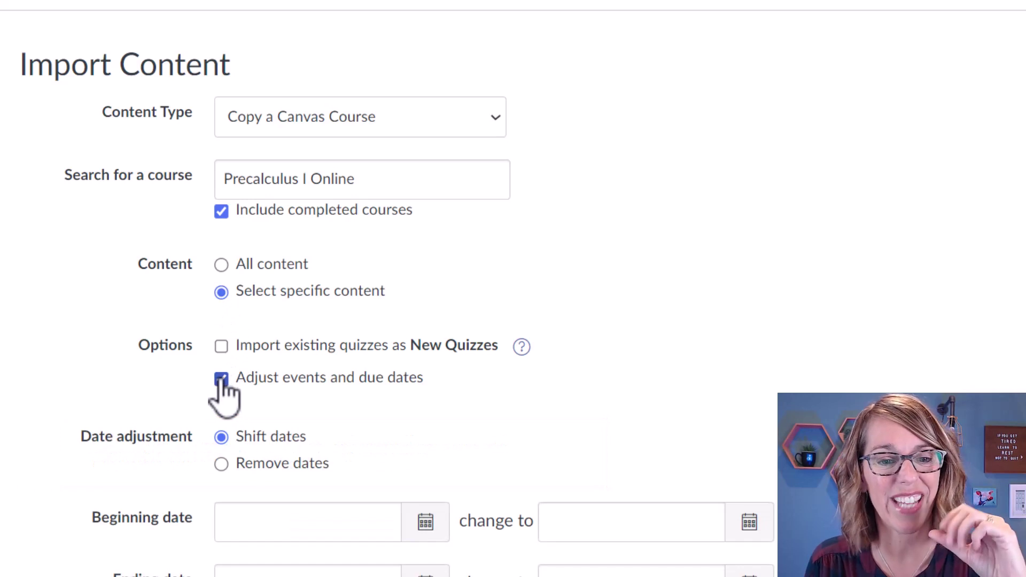
scroll(525, 395, "down", 2)
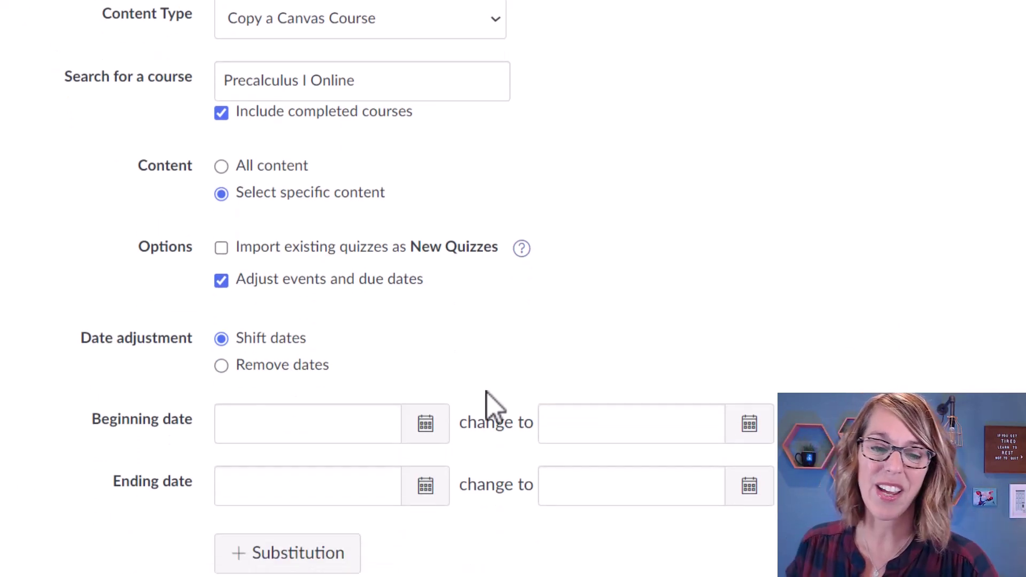
left_click(584, 420)
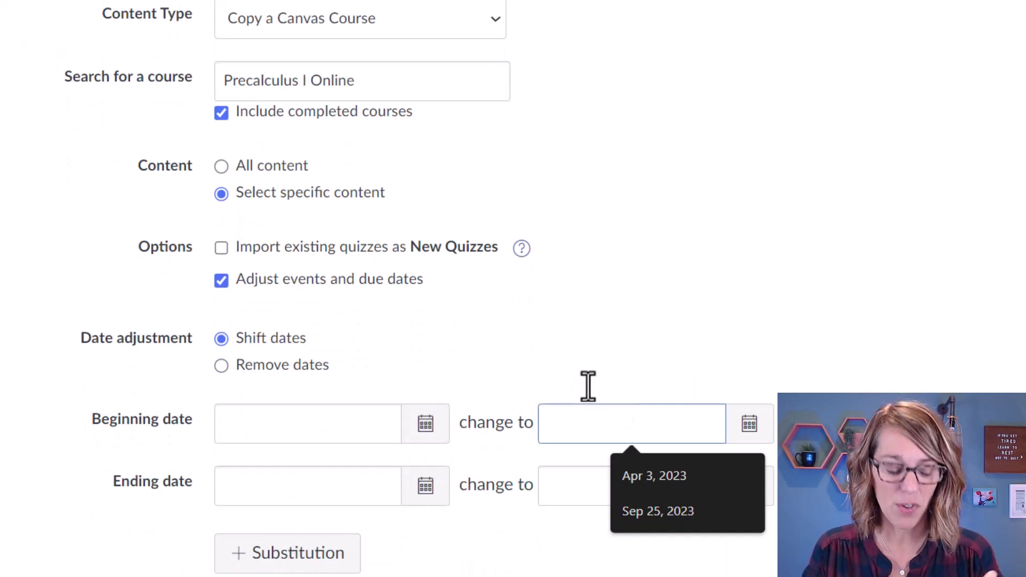
type("January 3, 2024")
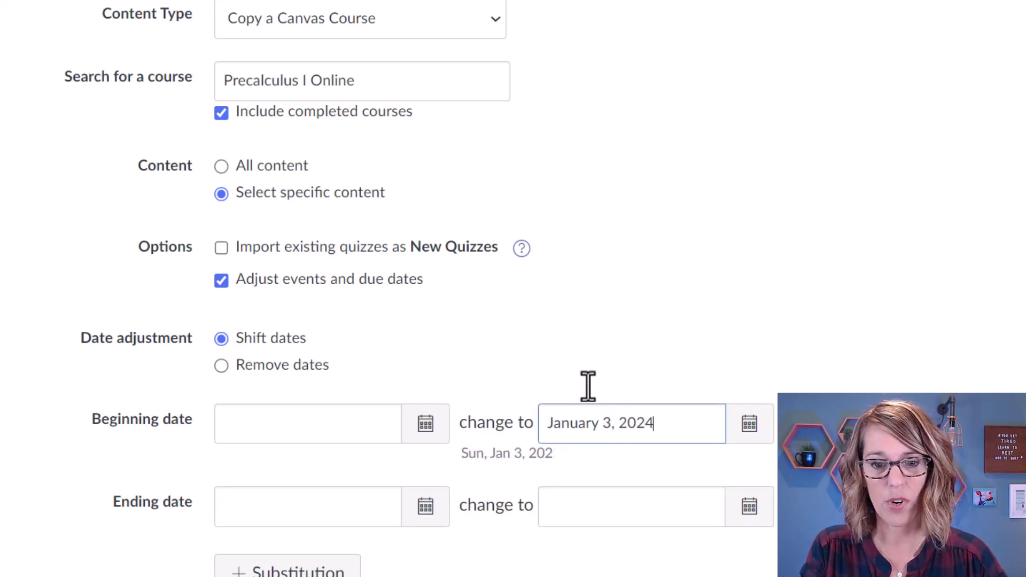
scroll(804, 353, "down", 2)
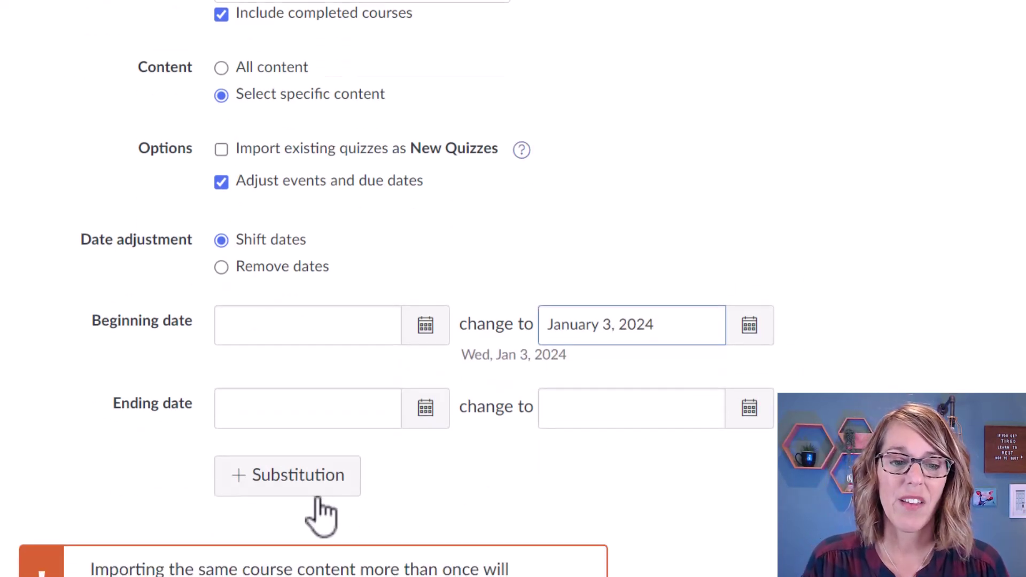
scroll(374, 471, "down", 4)
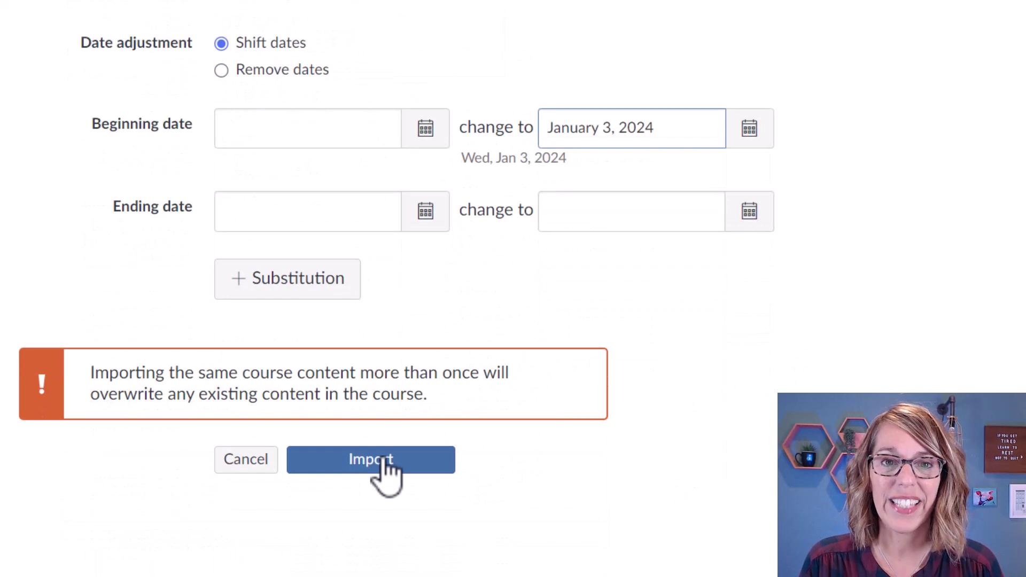
left_click(383, 459)
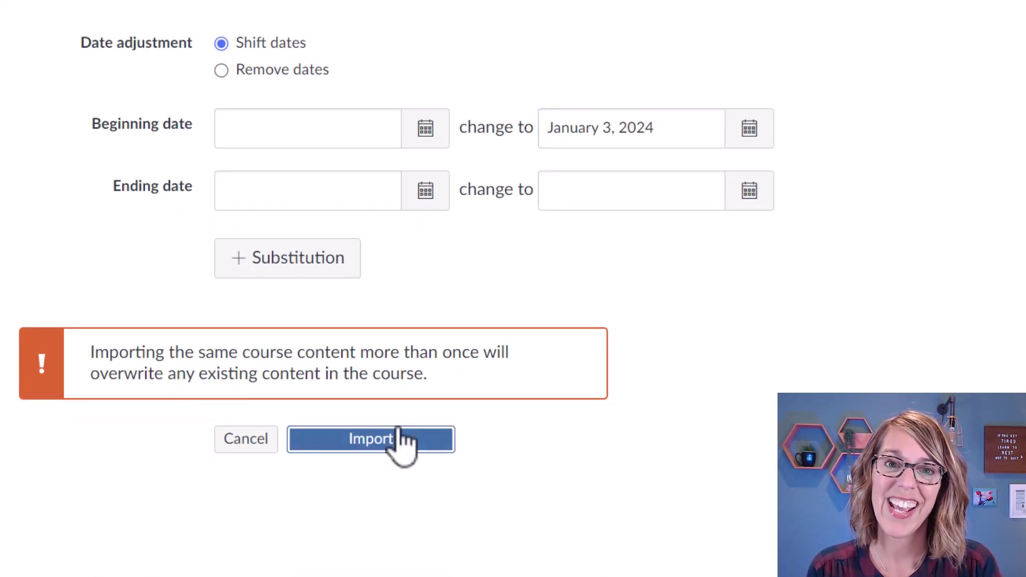
Step: Open the copy's content selection, expand the modules list and select all modules
scroll(689, 431, "down", 2)
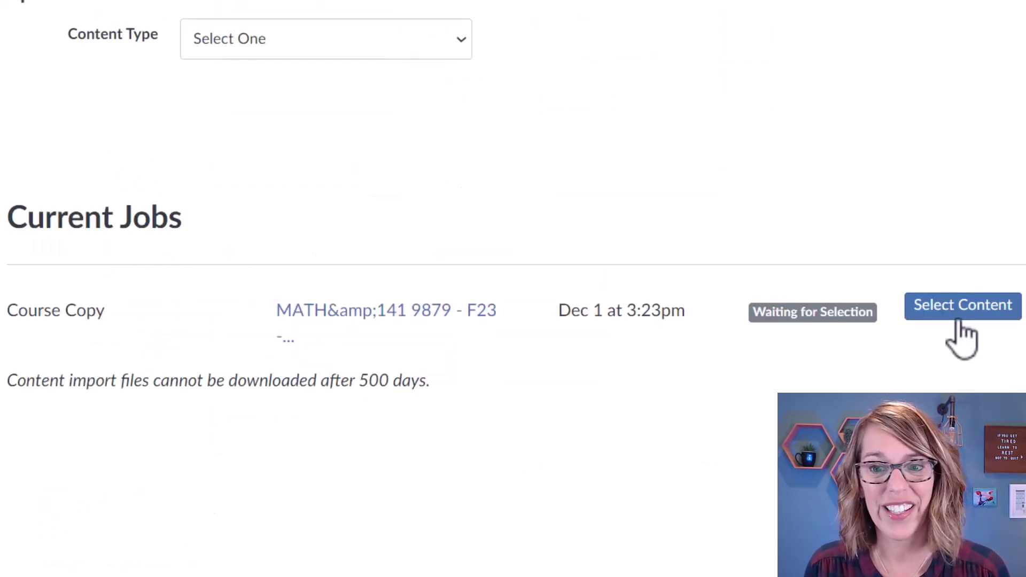
left_click(963, 306)
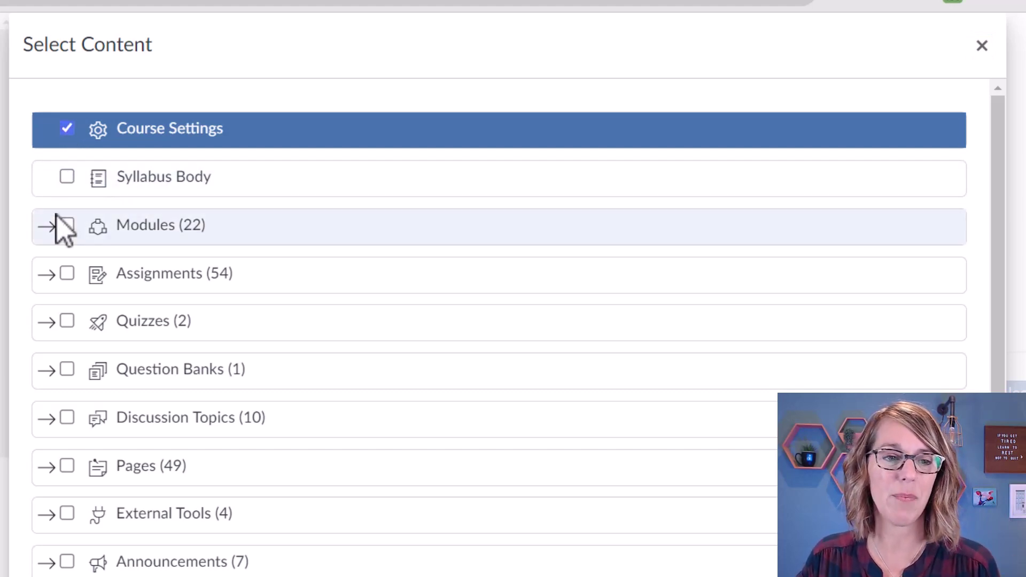
left_click(48, 225)
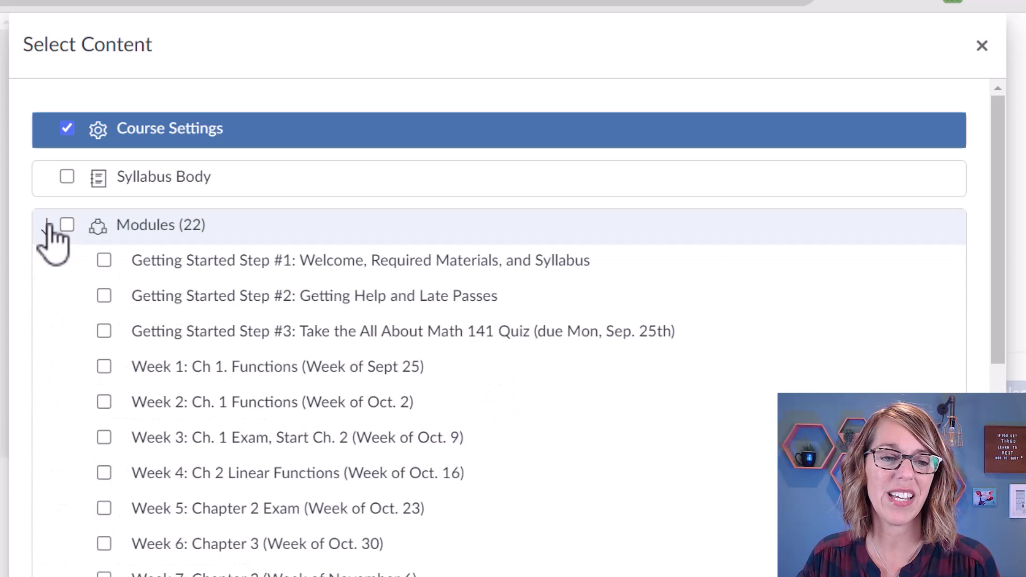
scroll(264, 374, "down", 10)
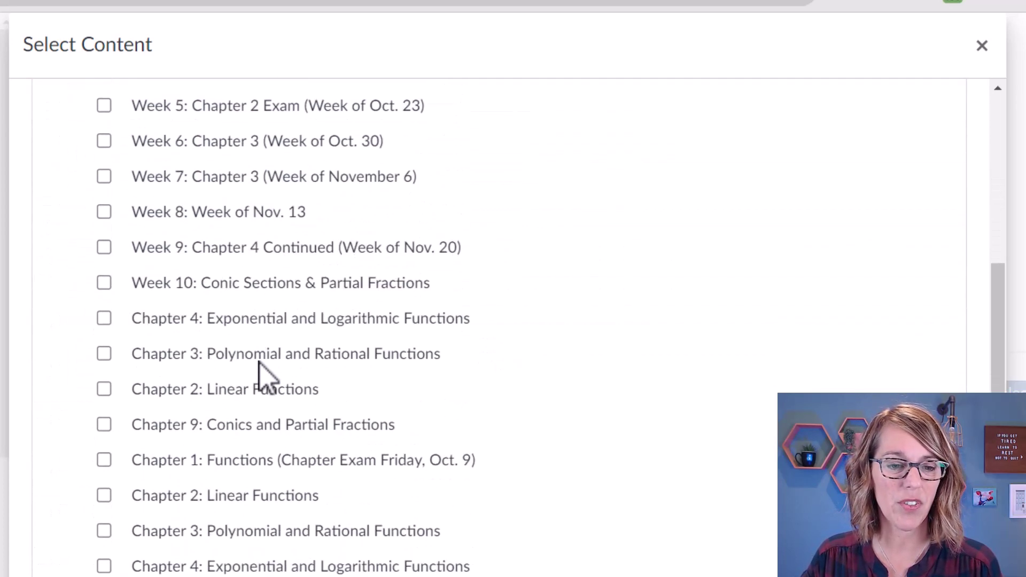
scroll(265, 374, "up", 4)
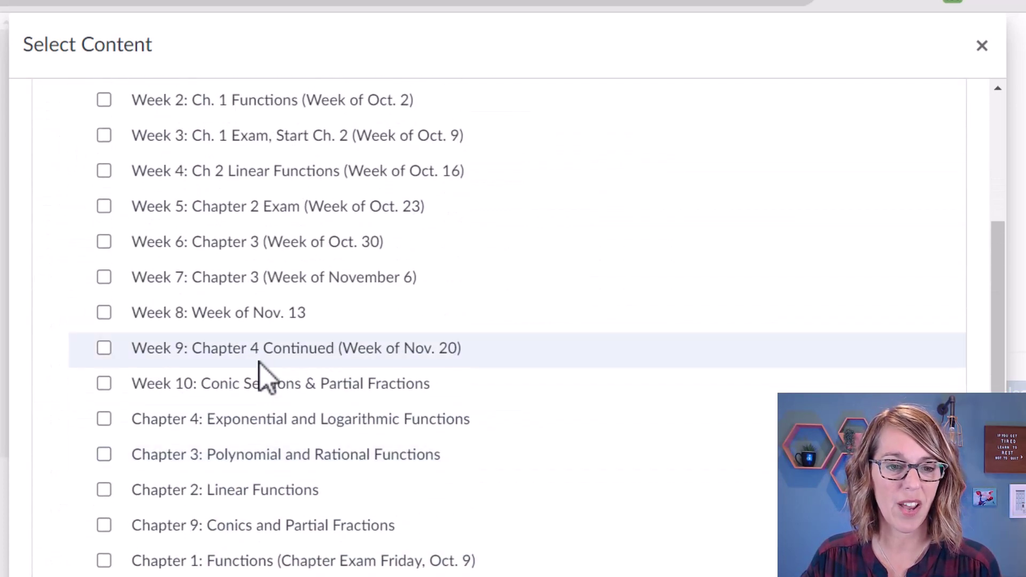
scroll(262, 377, "up", 2)
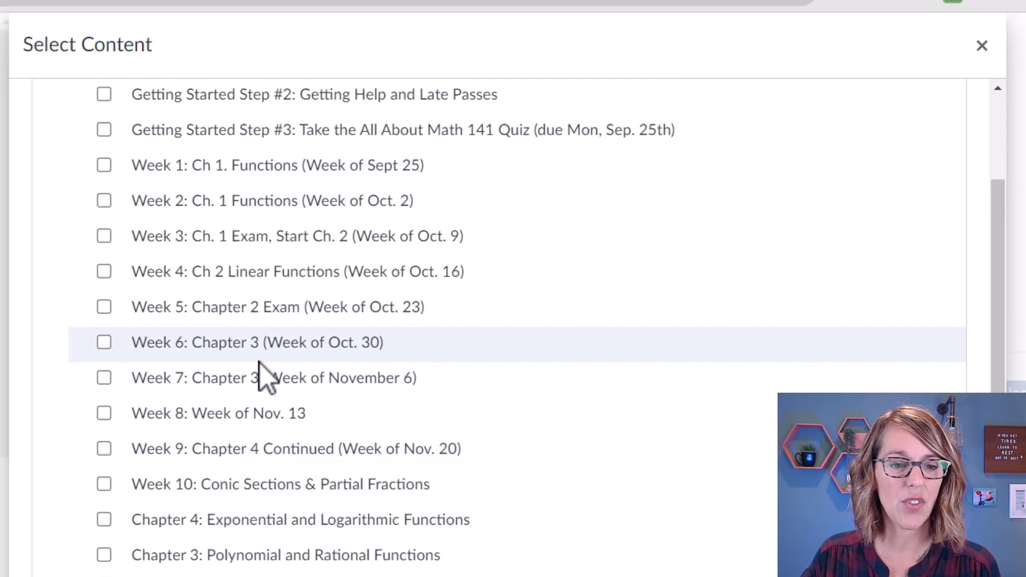
scroll(262, 369, "up", 2)
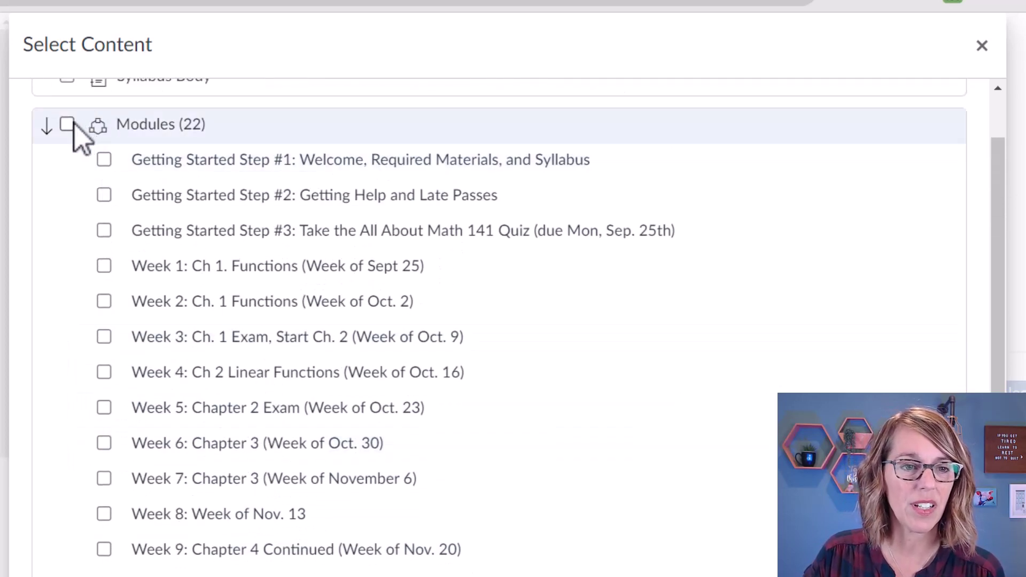
left_click(66, 126)
Step: Exclude the Chapter 1, 2, 3, 4 and 9 modules, including the duplicate Chapter 2–4 modules
scroll(259, 344, "down", 4)
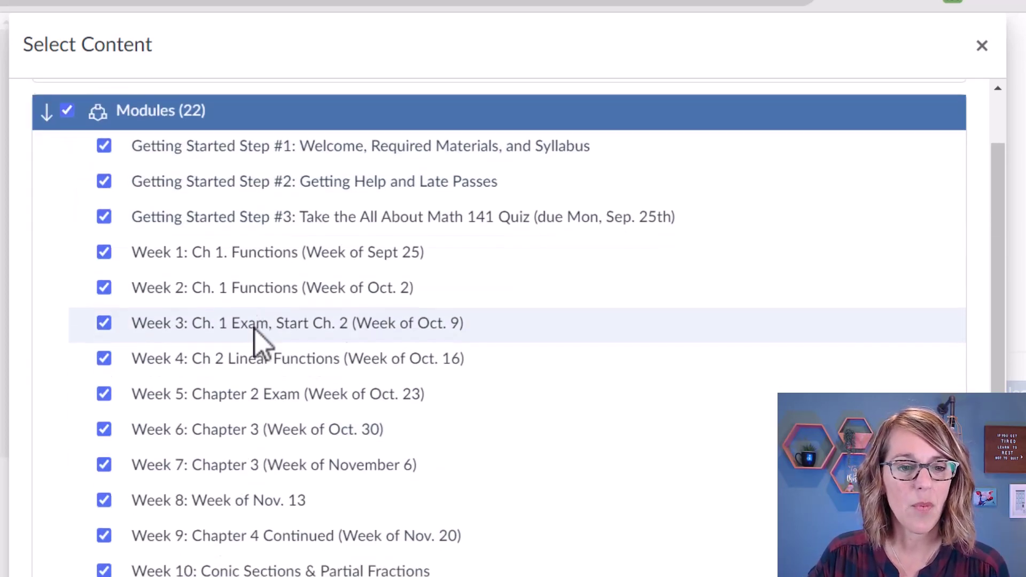
scroll(259, 344, "down", 2)
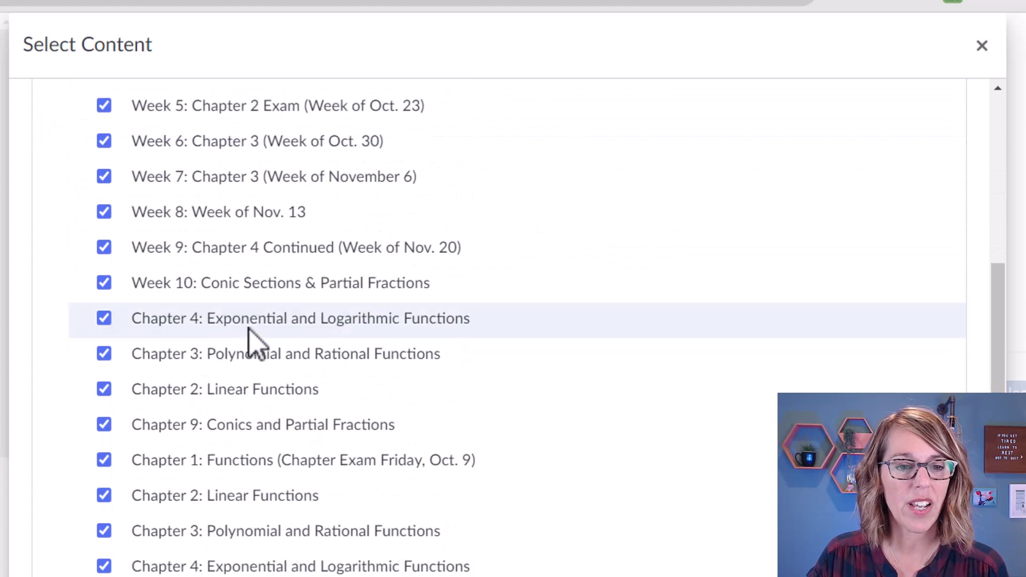
left_click(103, 318)
left_click(104, 354)
left_click(104, 389)
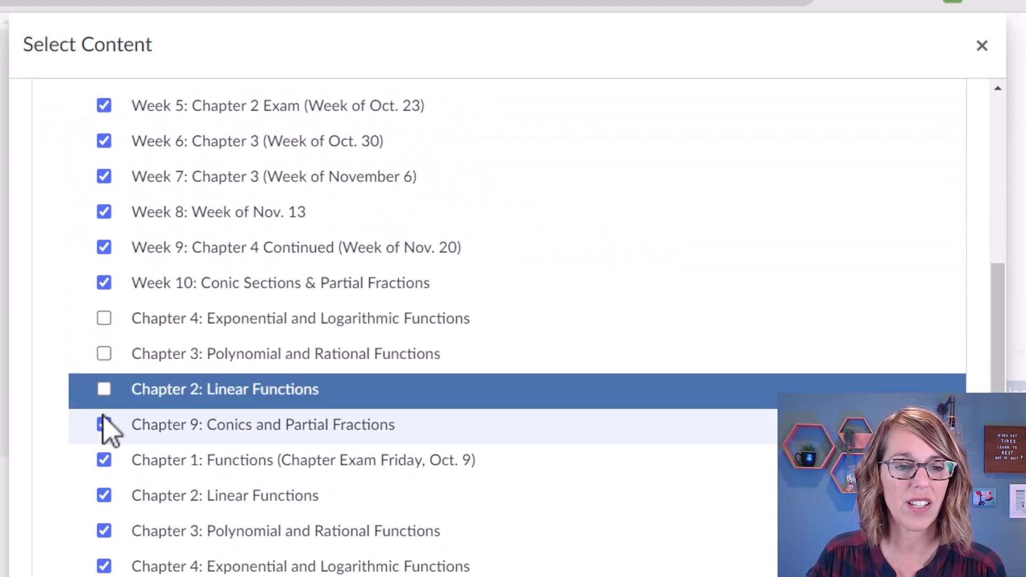
left_click(103, 425)
left_click(104, 460)
left_click(104, 495)
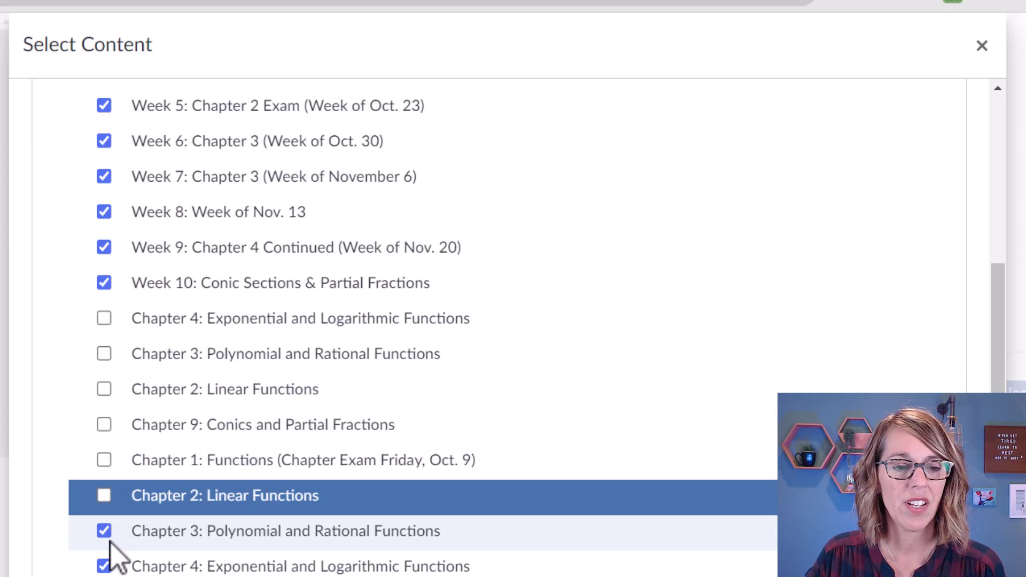
left_click(104, 531)
left_click(104, 565)
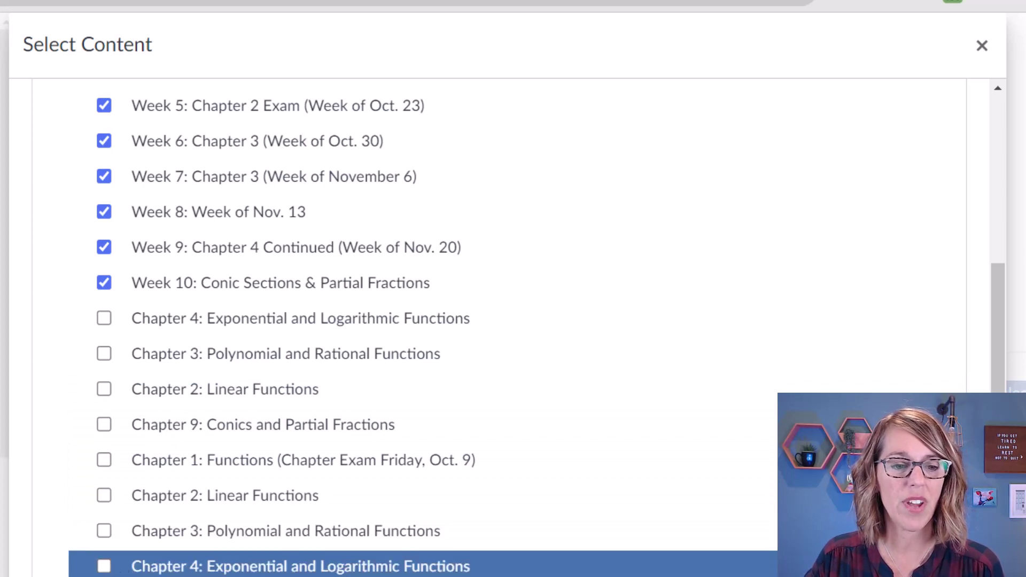
scroll(385, 475, "down", 2)
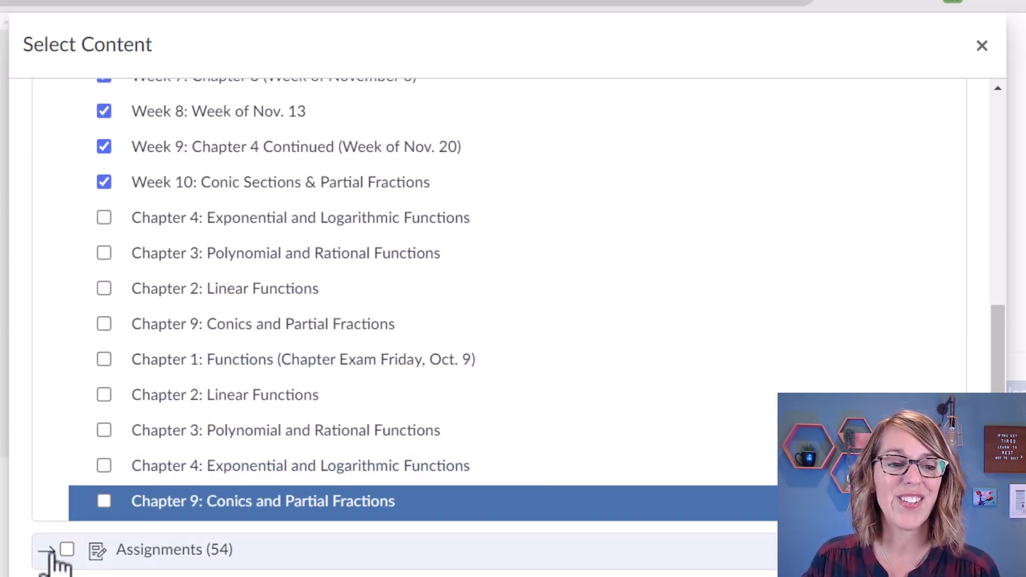
Step: Expand Assignments (54) and include the Participation assignments and further assignment groups
left_click(51, 554)
scroll(433, 472, "down", 4)
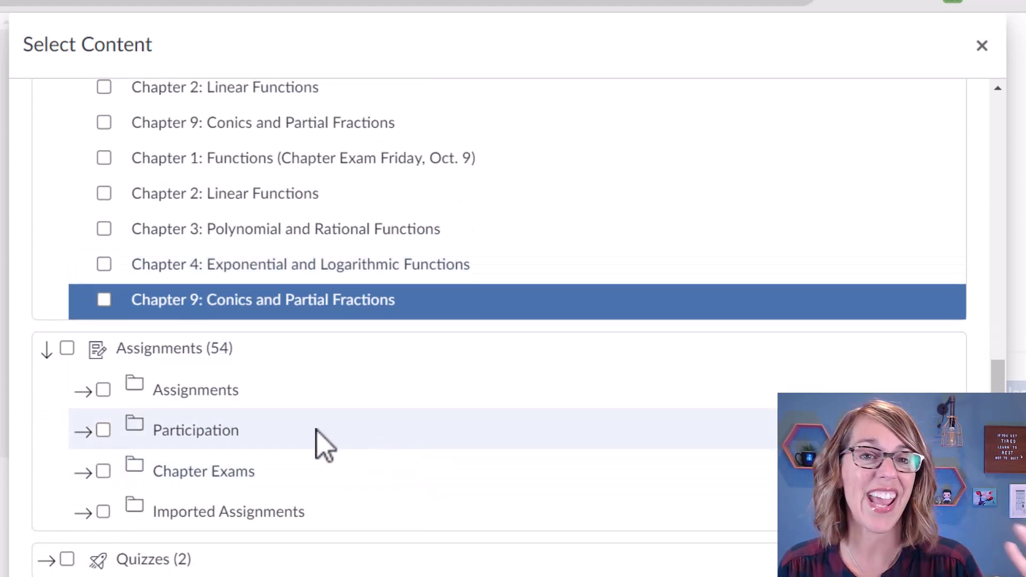
left_click(85, 393)
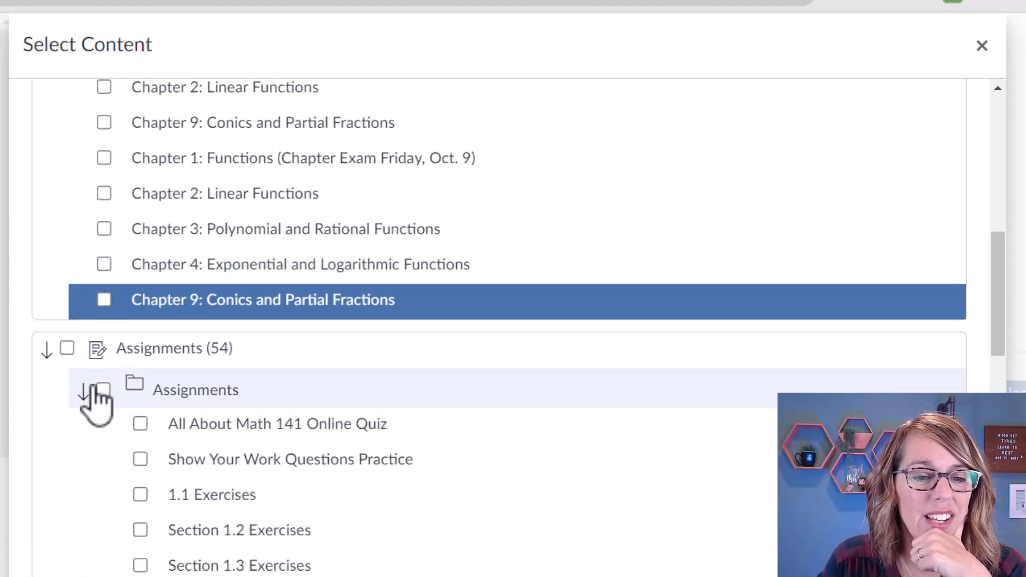
scroll(217, 408, "down", 20)
scroll(500, 479, "down", 5)
left_click(101, 240)
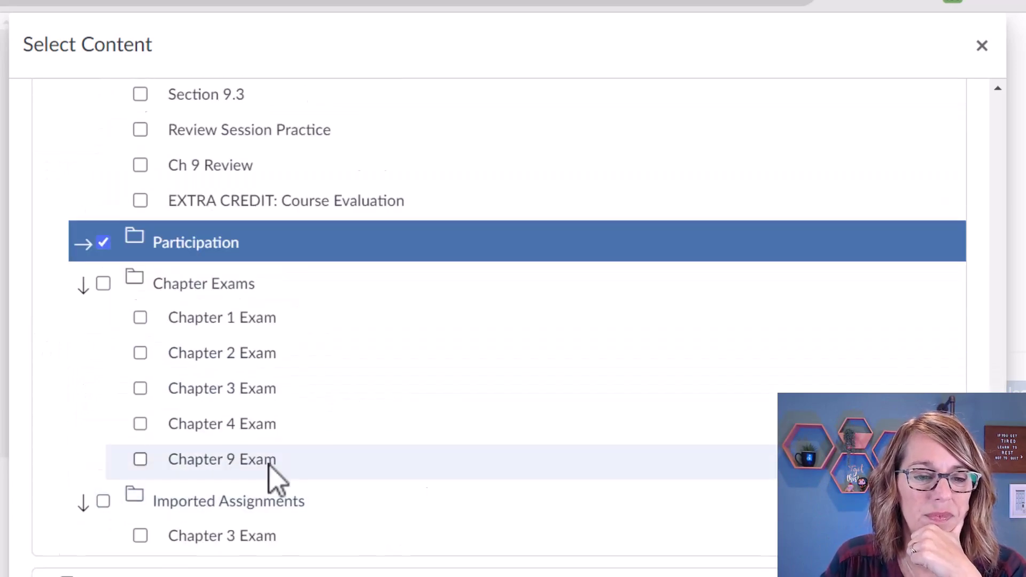
scroll(274, 474, "down", 5)
left_click(103, 315)
scroll(211, 339, "down", 5)
left_click(101, 100)
scroll(291, 454, "down", 4)
Step: Include all Pages, the four External Tools, Rubrics (4) and Files (87), then start the copy
left_click(67, 327)
scroll(70, 334, "down", 20)
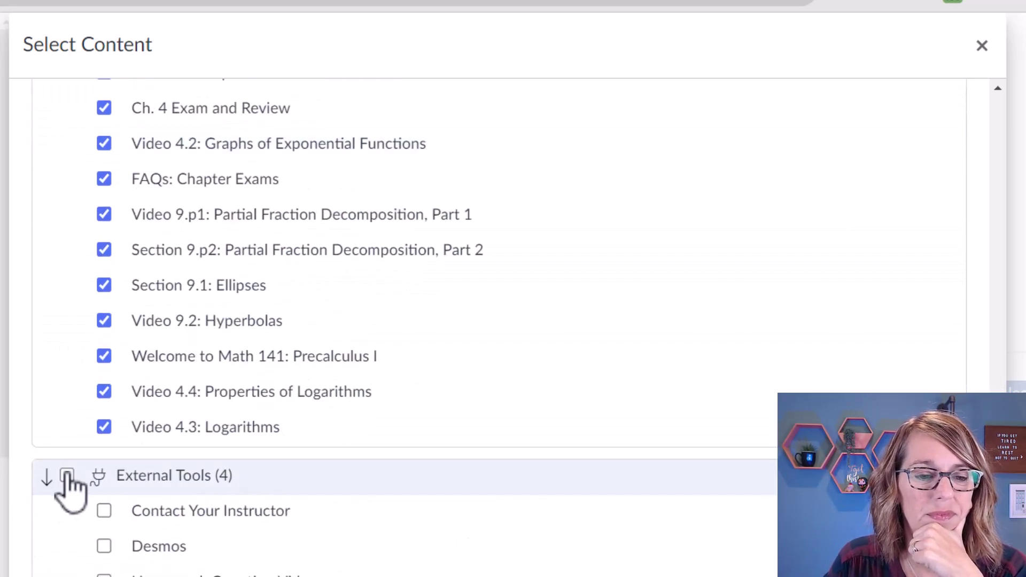
left_click(66, 477)
scroll(67, 477, "down", 3)
left_click(67, 529)
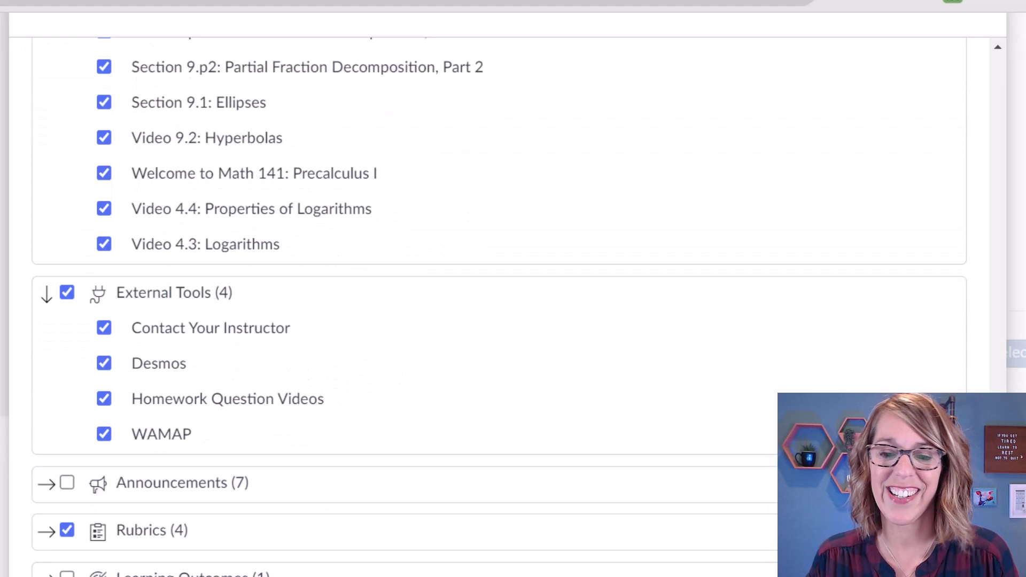
scroll(67, 530, "down", 2)
left_click(67, 552)
scroll(67, 552, "down", 2)
left_click(936, 545)
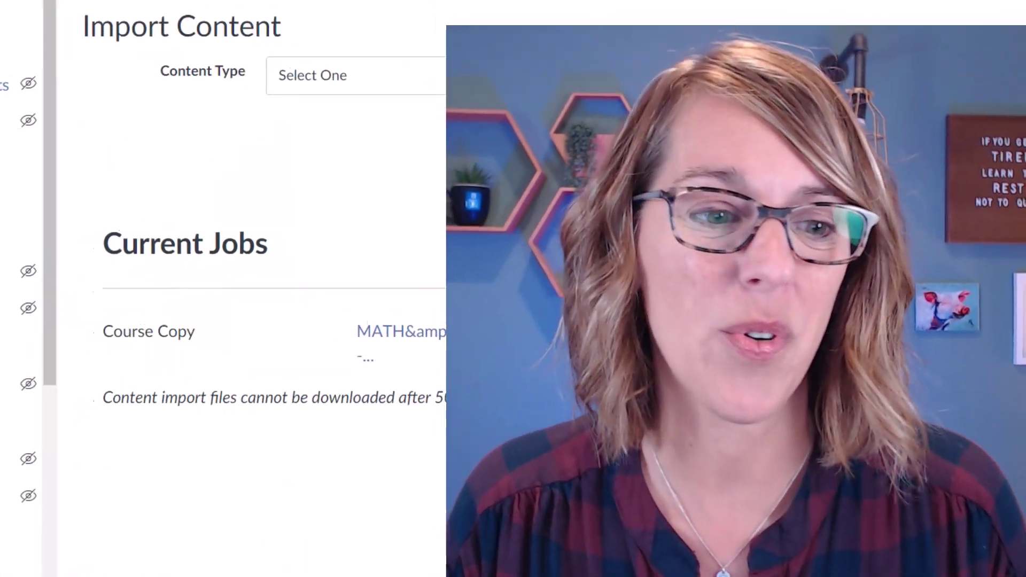
Step: Review the course Settings, down to its Dec 27, 2023 – Mar 27, 2024 participation dates
scroll(171, 373, "down", 3)
scroll(81, 375, "down", 5)
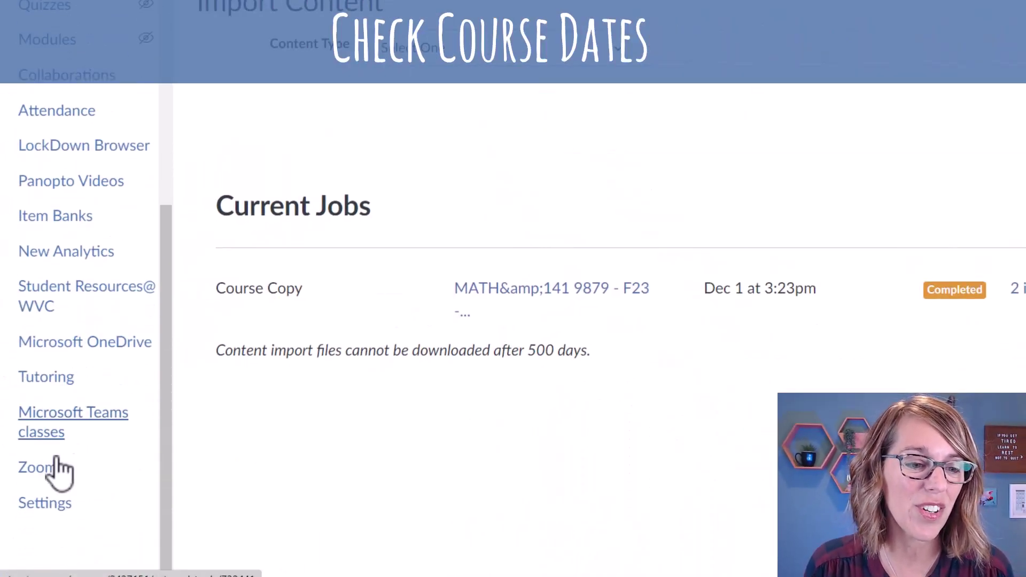
left_click(49, 503)
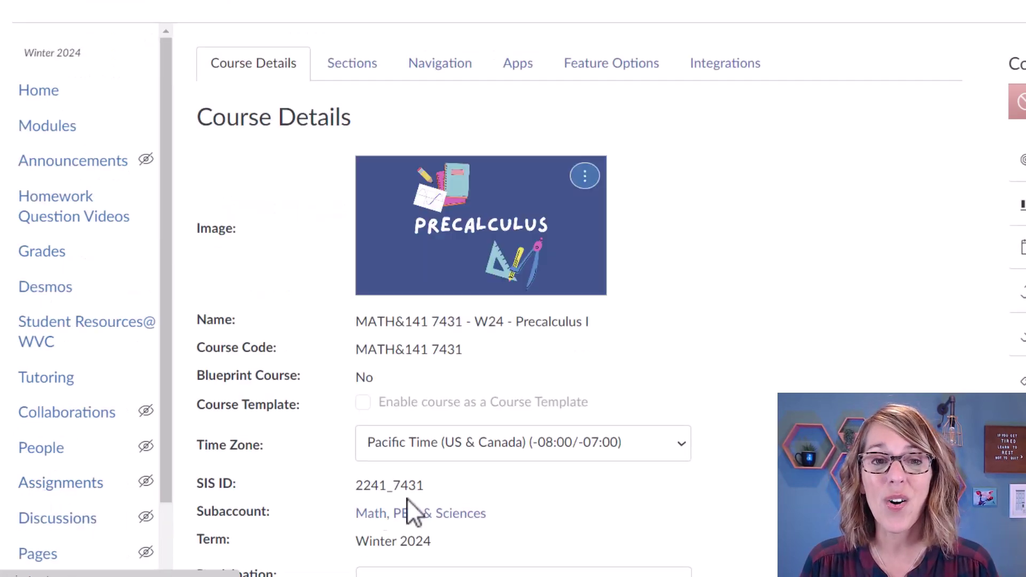
scroll(521, 428, "down", 7)
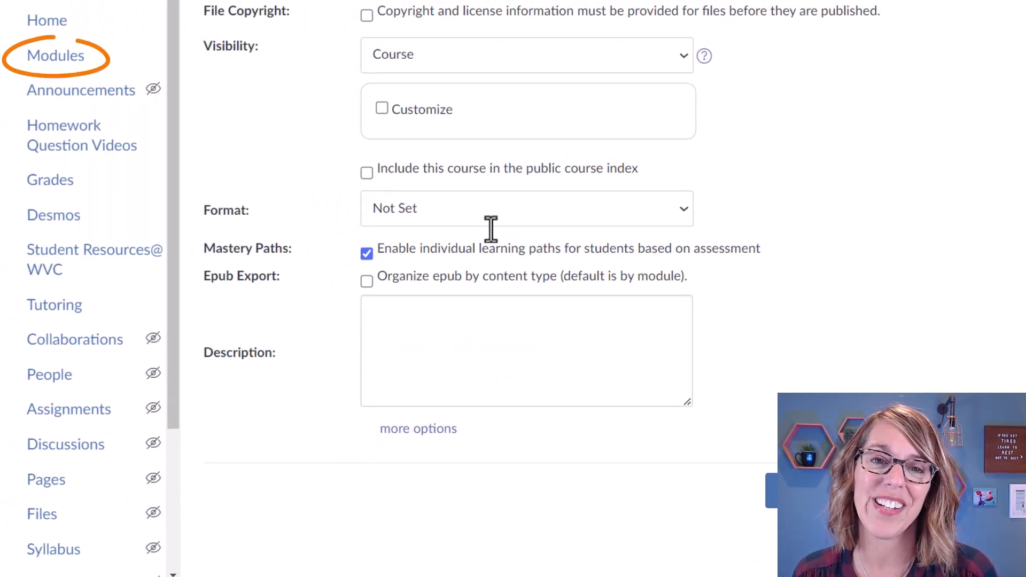
Step: On the Modules page, unpublish the Getting Started Step #1 and Step #2 modules with all items
left_click(74, 65)
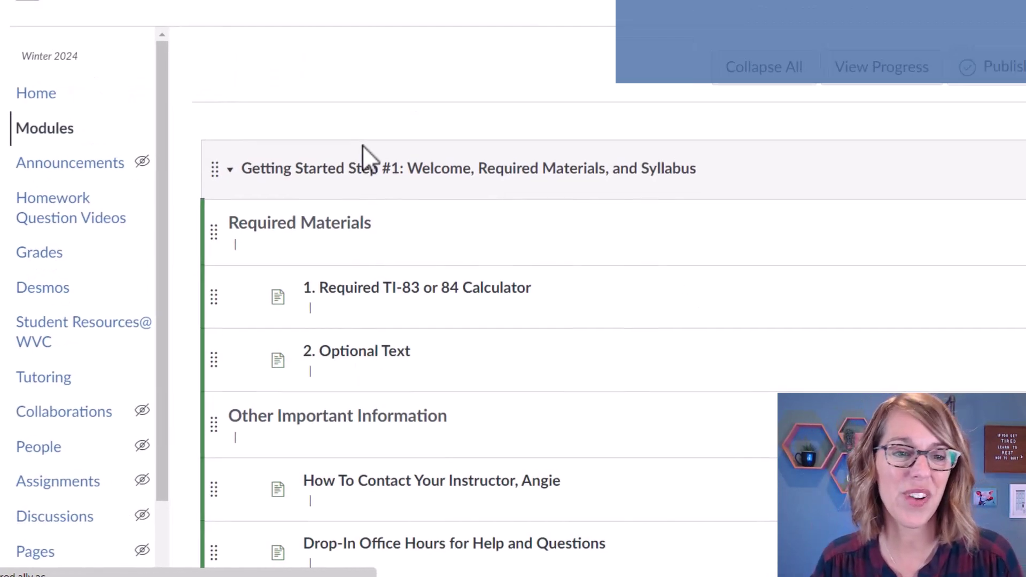
left_click(903, 254)
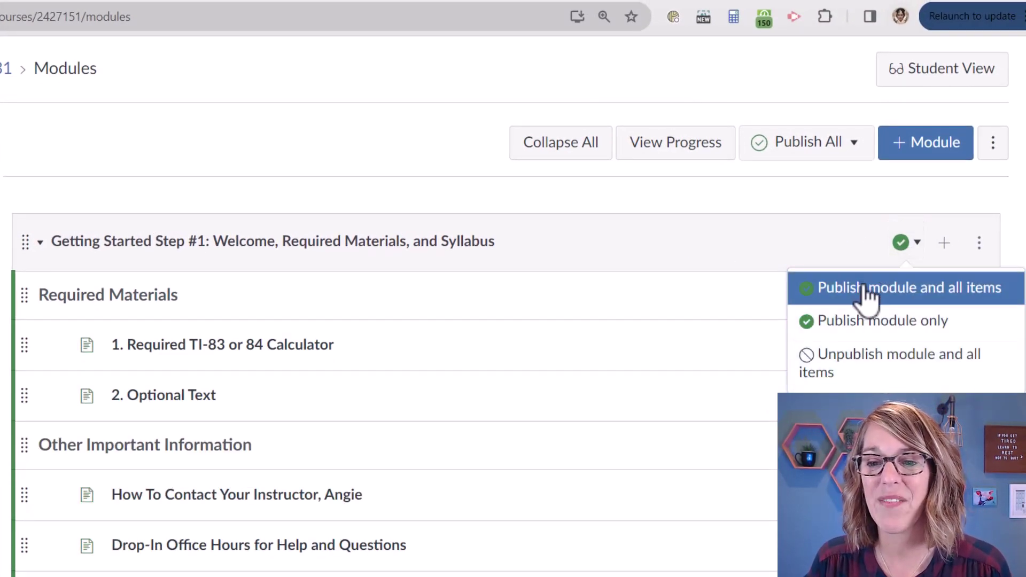
left_click(888, 367)
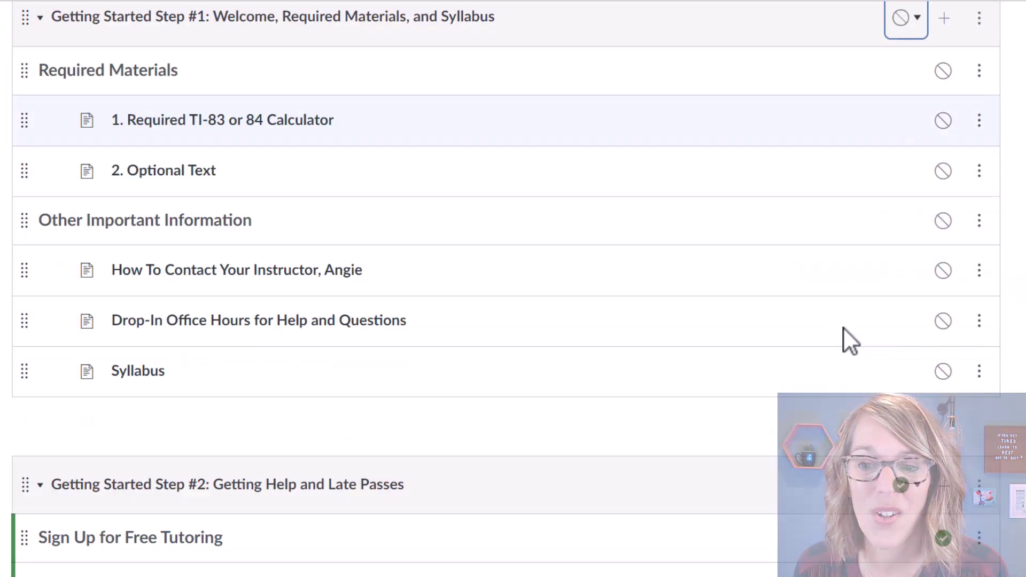
scroll(902, 350, "down", 2)
left_click(901, 388)
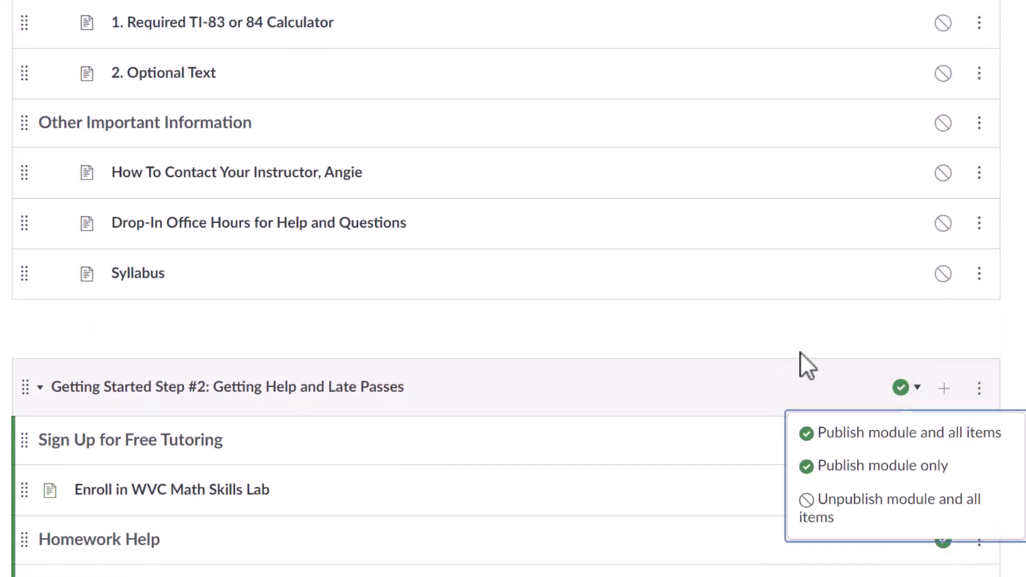
left_click(928, 521)
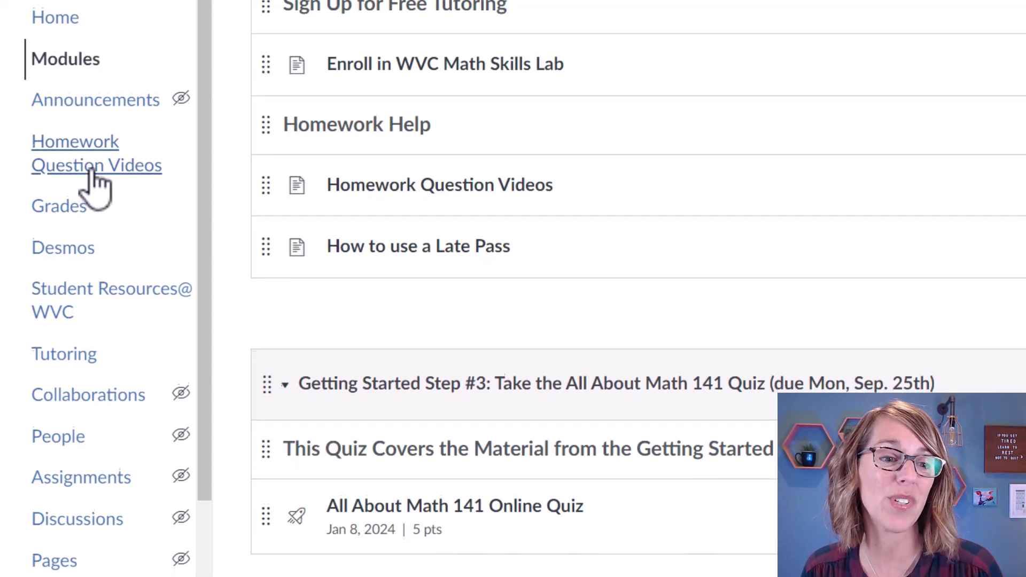
scroll(107, 291, "down", 5)
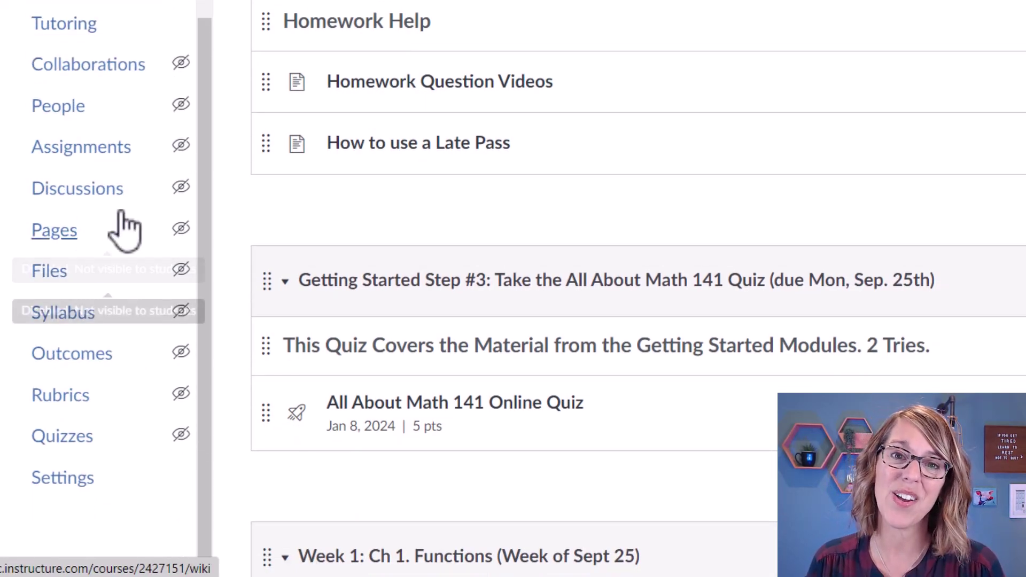
Step: In the course's Navigation settings, move Tutoring into the hidden items
left_click(80, 484)
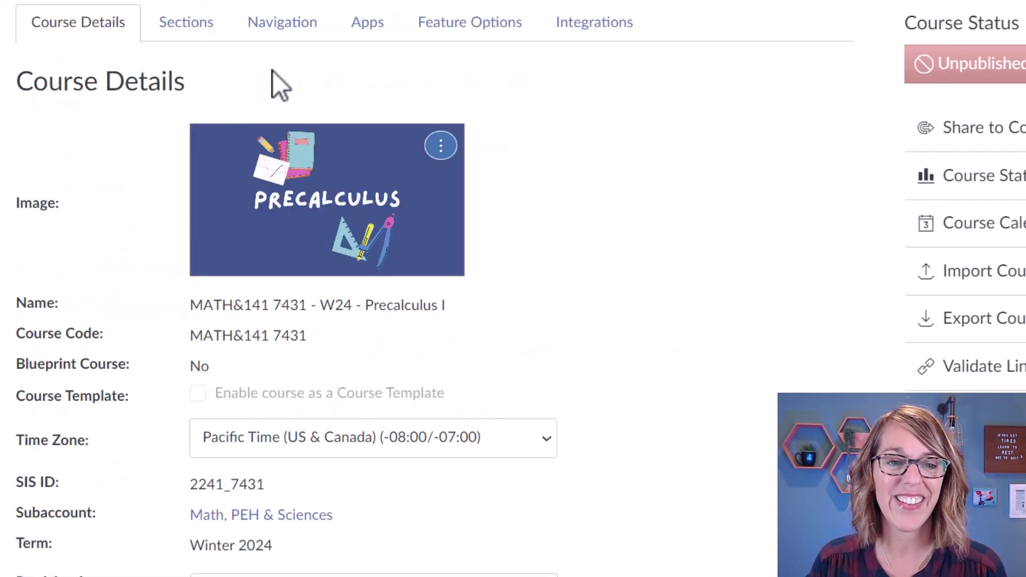
left_click(308, 39)
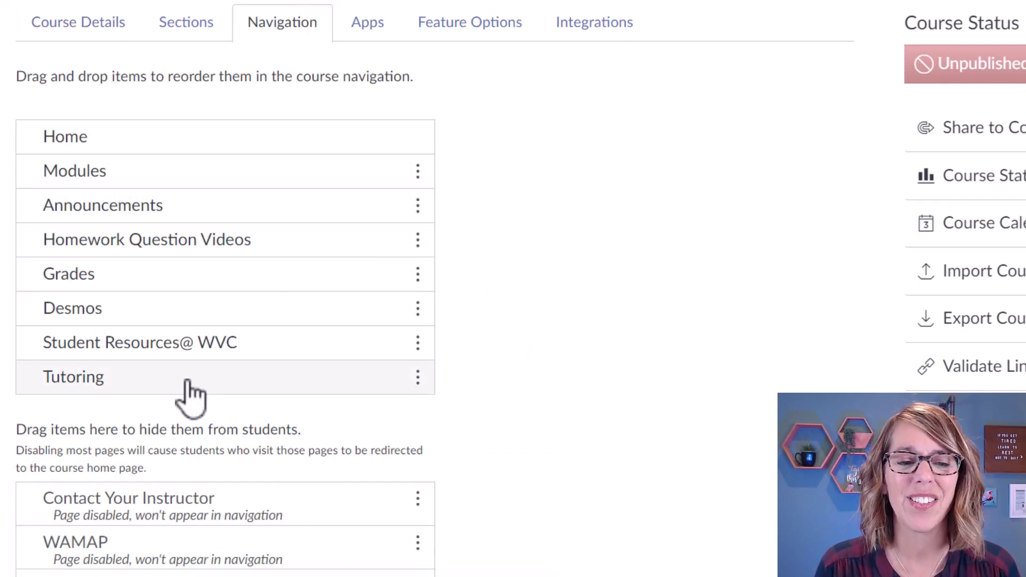
left_click_drag(191, 396, 188, 450)
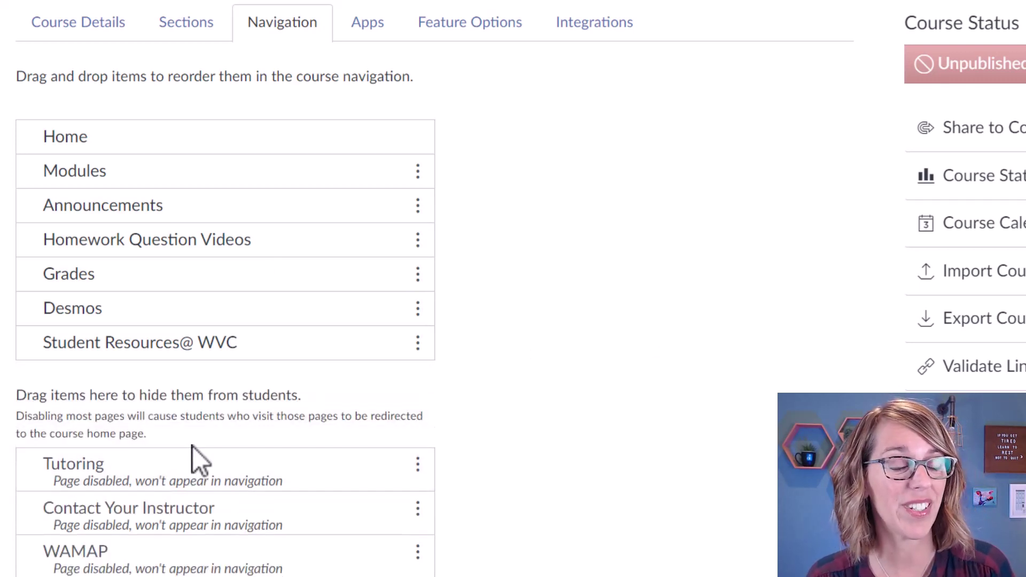
Step: Enable Contact Your Instructor, then drag it back into the hidden items
left_click(419, 514)
scroll(559, 507, "down", 2)
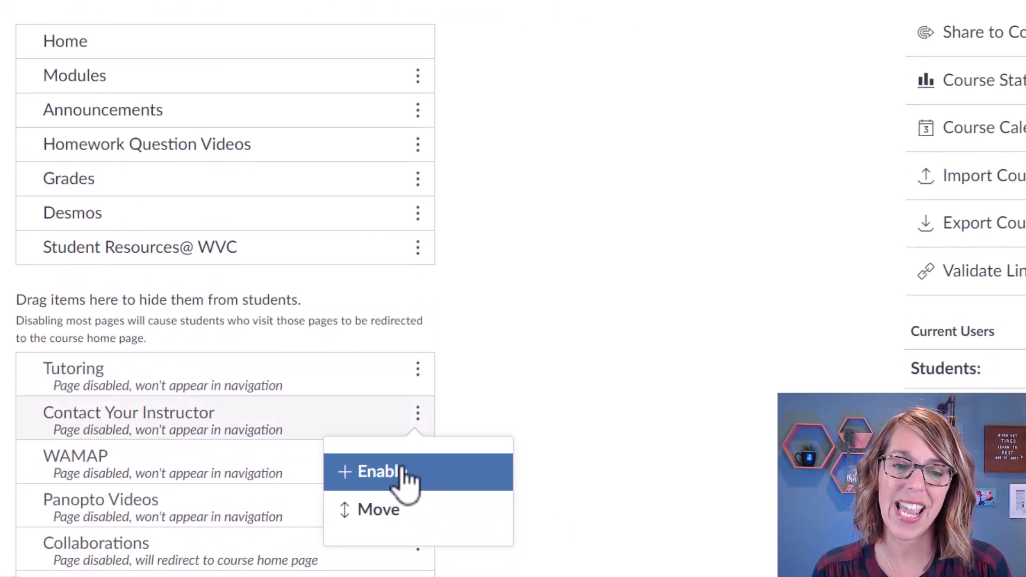
left_click(404, 472)
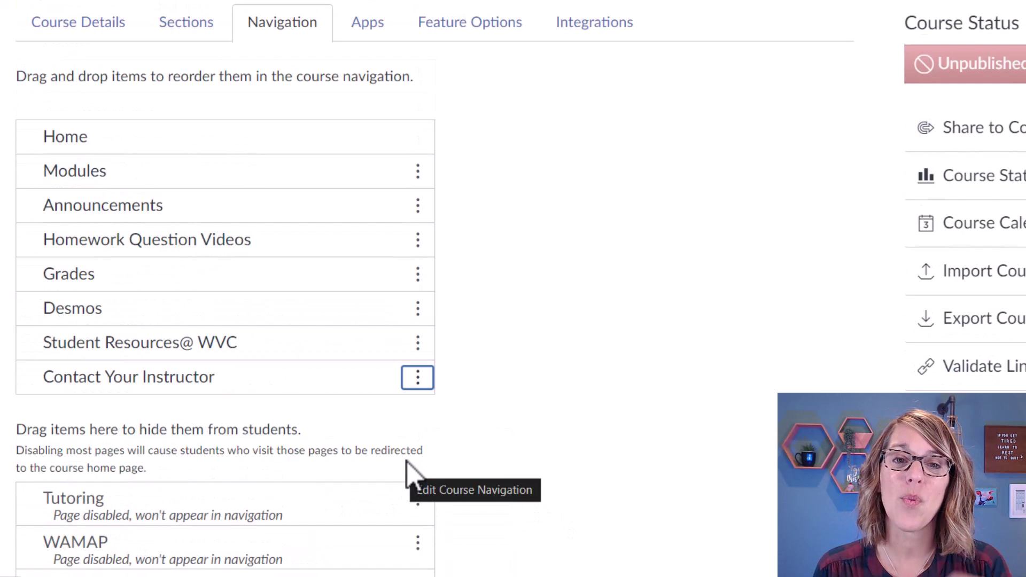
mouse_move(286, 394)
left_mouse_down()
mouse_move(256, 511)
mouse_move(267, 396)
left_mouse_up()
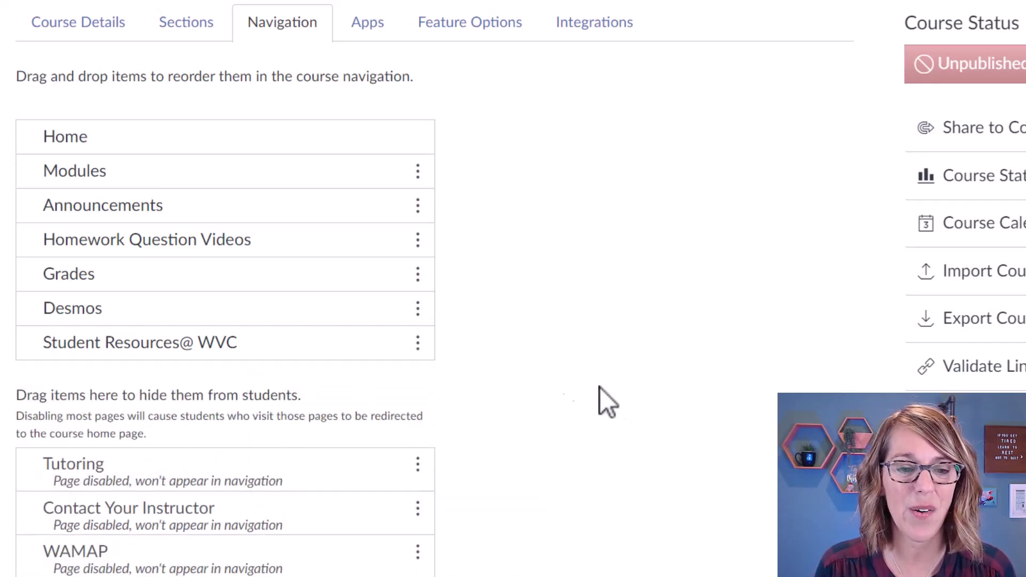
scroll(626, 390, "down", 20)
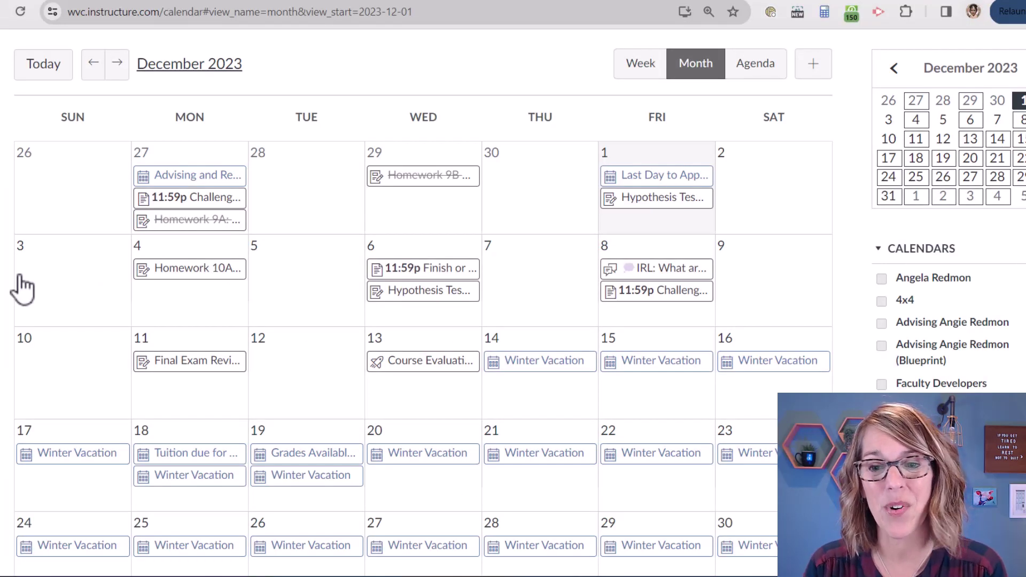
Step: In the Calendar, hide MATH&146 9885 events and show the MATH&141 7431 calendar
scroll(925, 367, "down", 4)
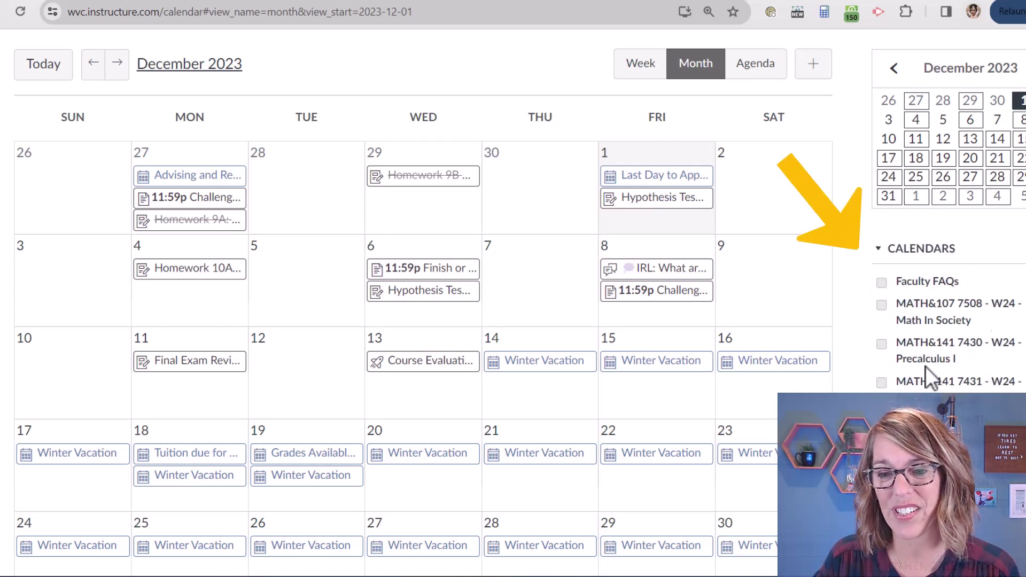
left_click(882, 420)
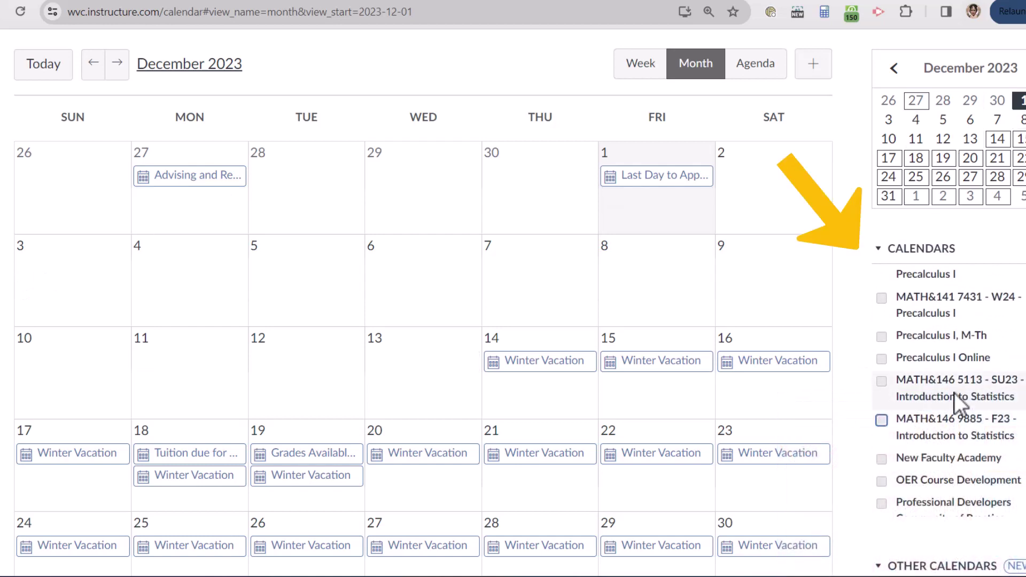
scroll(935, 385, "up", 1)
left_click(982, 368)
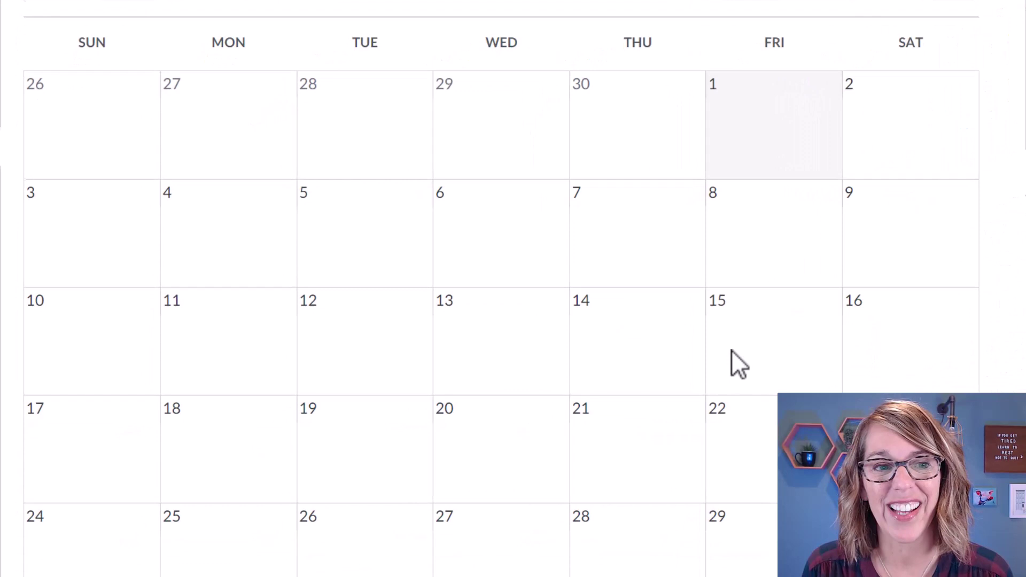
Step: In January 2024, move 1.1 Exercises from Jan 8 to Jan 3 and Section 1.2 exercises to Jan 5
scroll(620, 390, "down", 3)
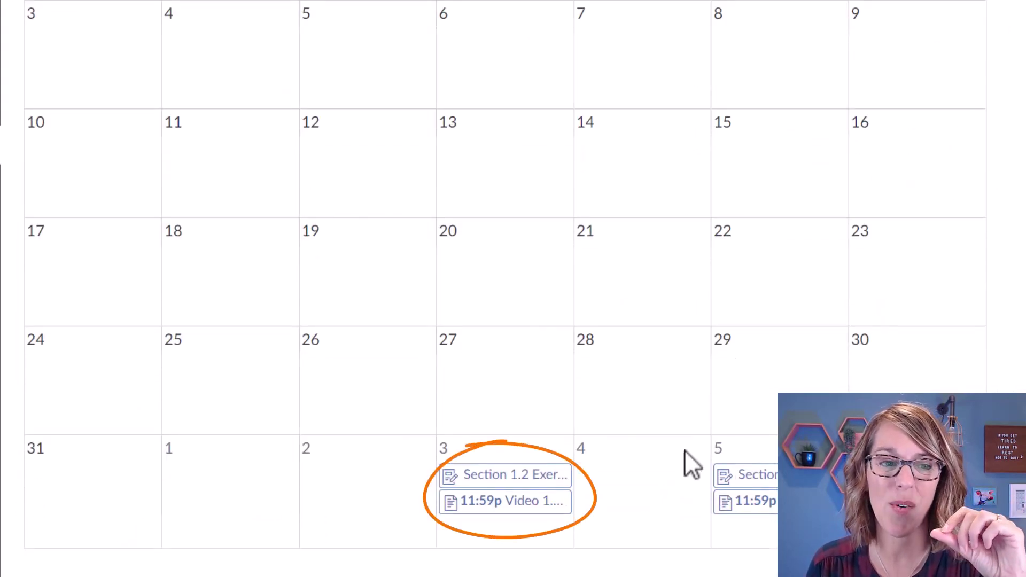
scroll(704, 418, "up", 1)
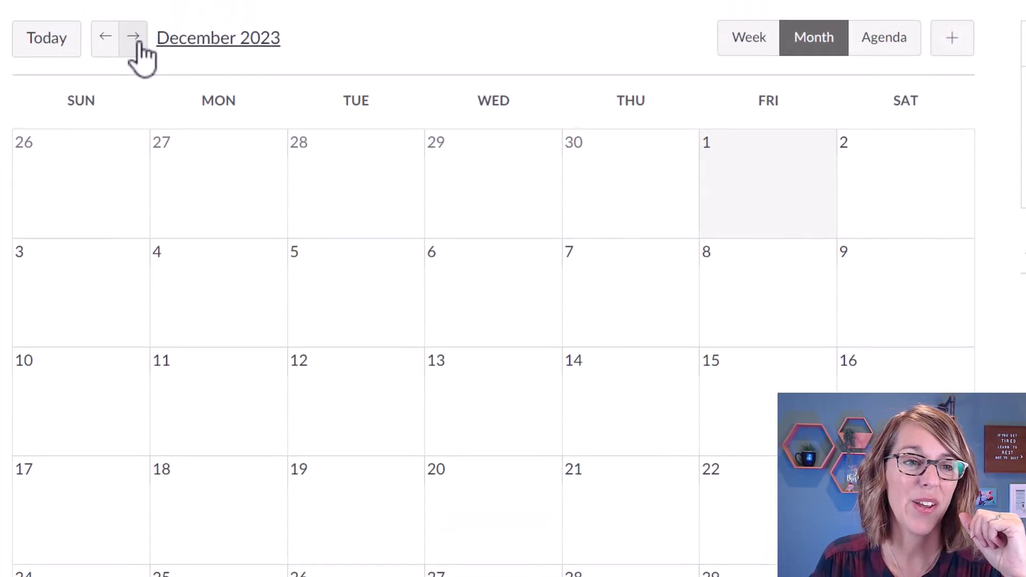
left_click(133, 42)
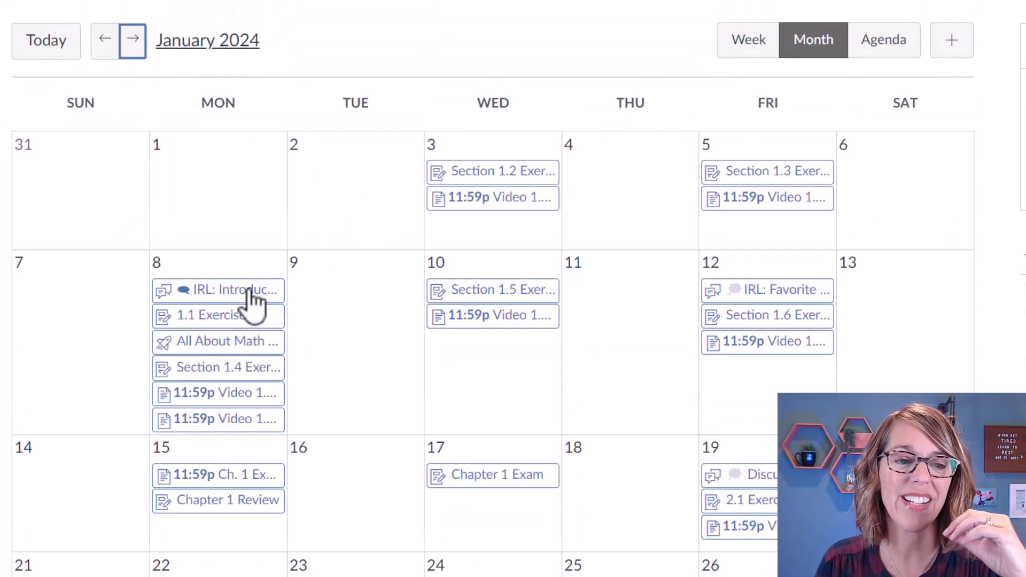
left_click_drag(251, 323, 530, 243)
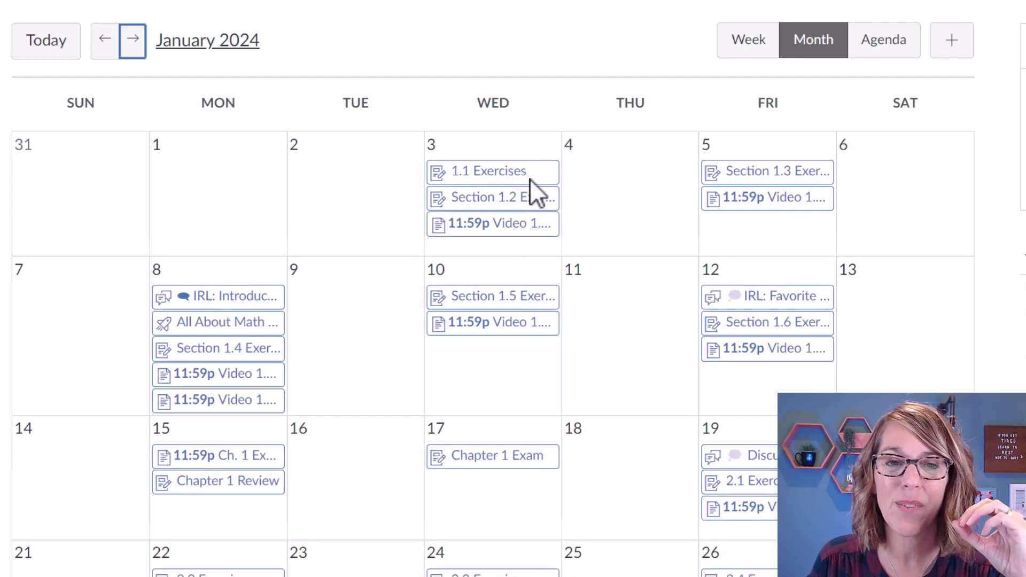
left_click_drag(520, 200, 246, 293)
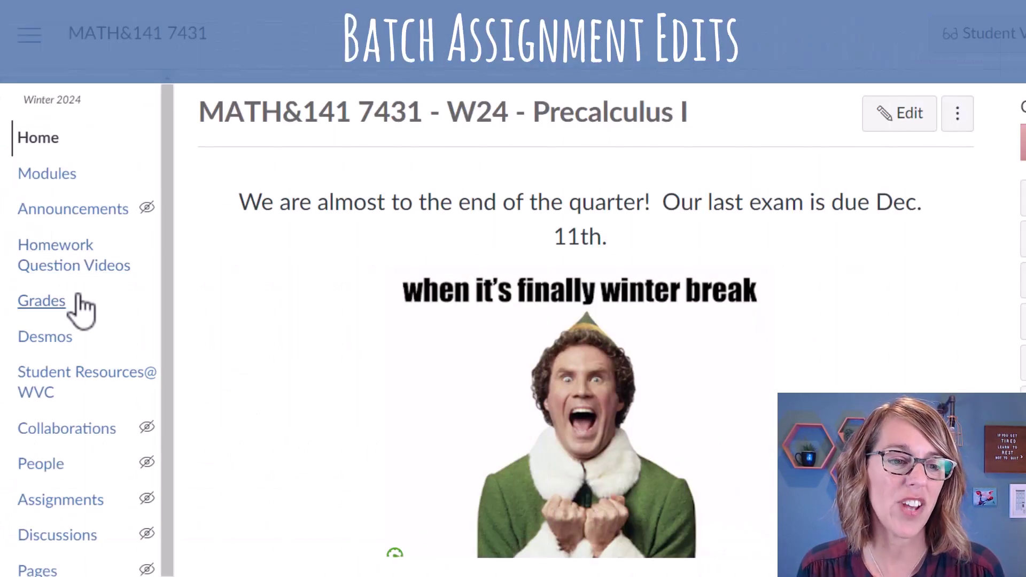
Step: Go to the course's Assignments page and open the ⋮ options menu beside +Assignment
scroll(80, 310, "down", 3)
left_click(80, 350)
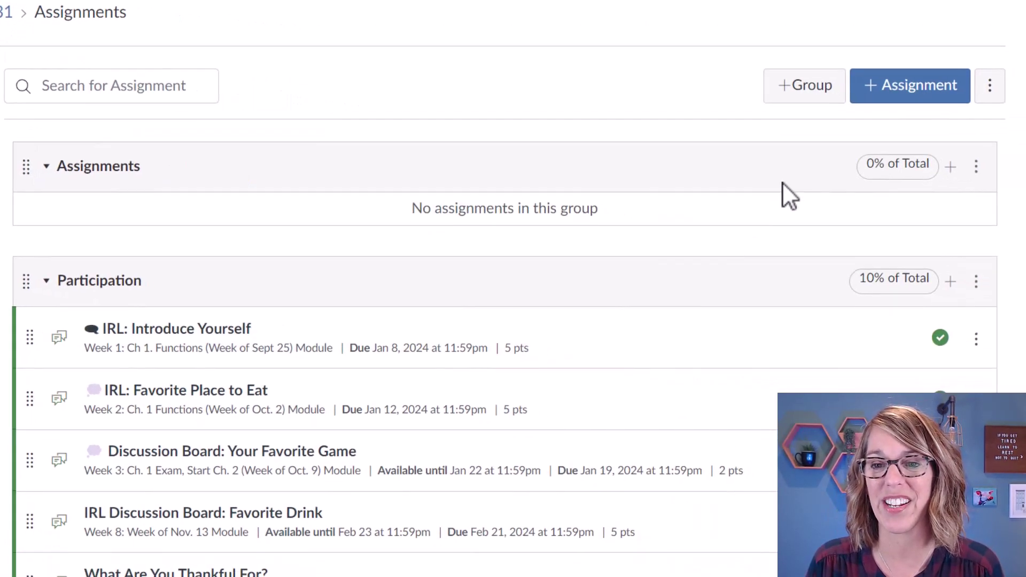
left_click(990, 86)
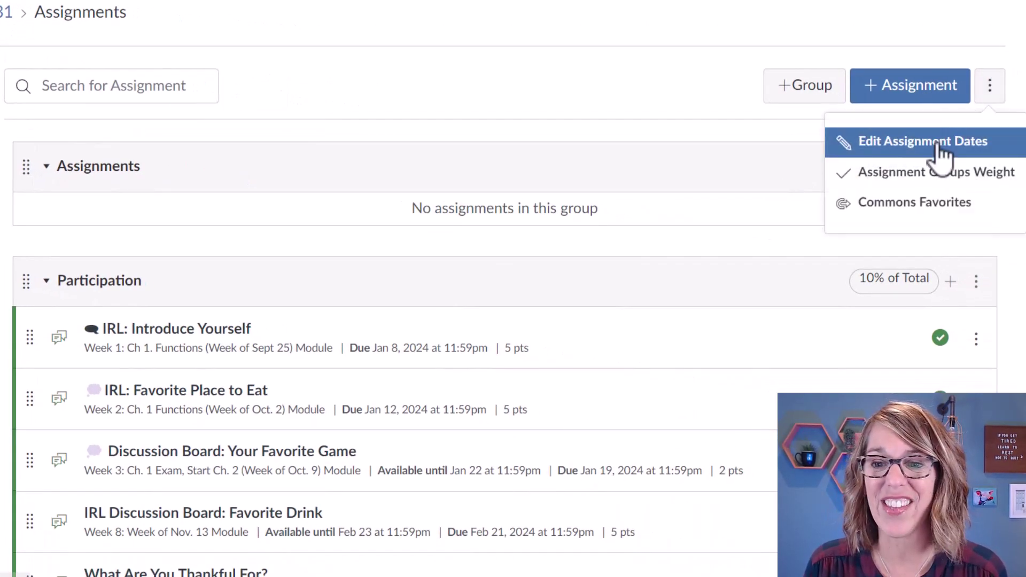
Step: In Edit Assignment Dates, select all 43 assignments and open Batch Edit, then cancel without changes
left_click(939, 143)
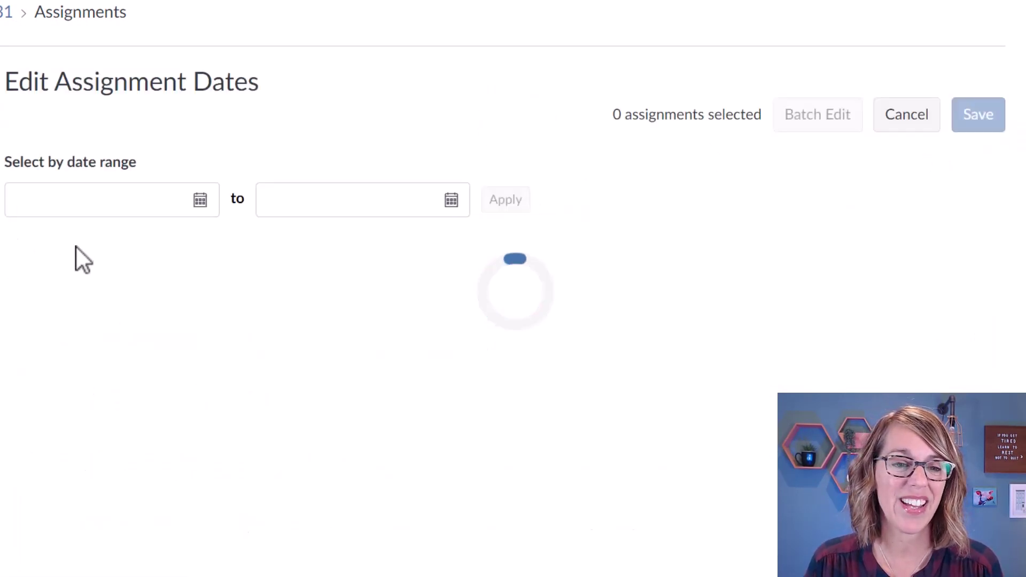
left_click(17, 248)
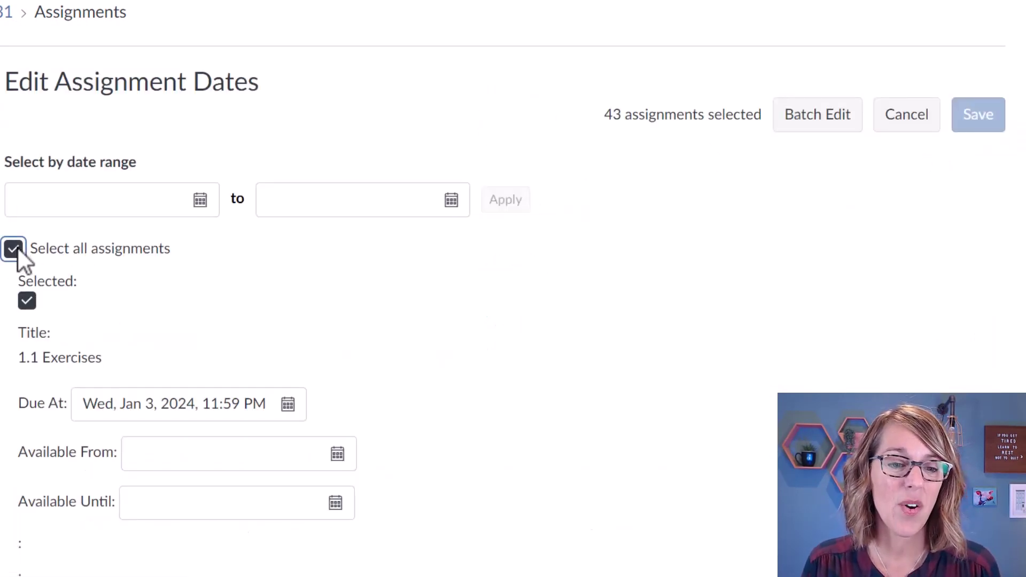
scroll(631, 347, "down", 20)
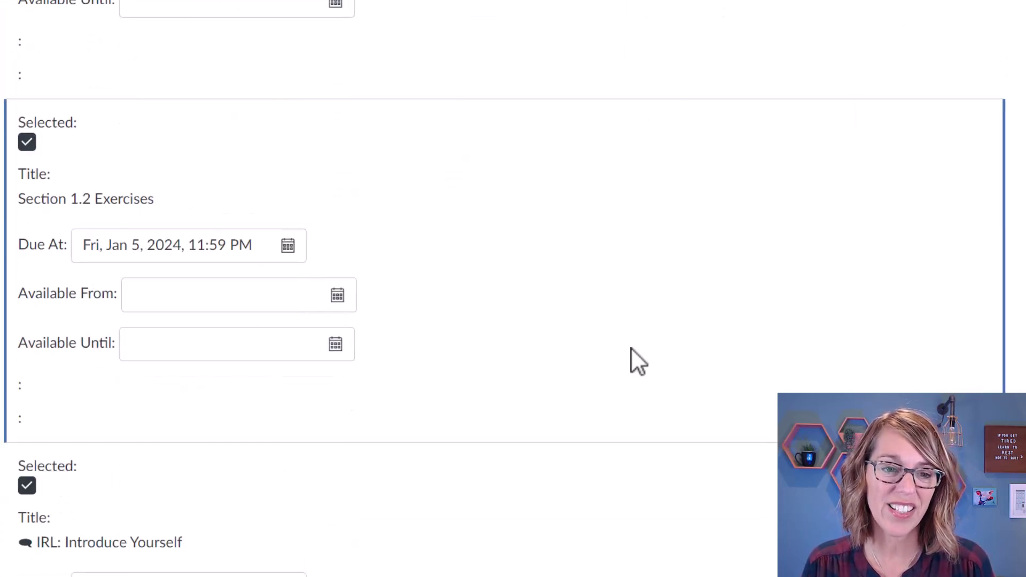
scroll(631, 347, "down", 18)
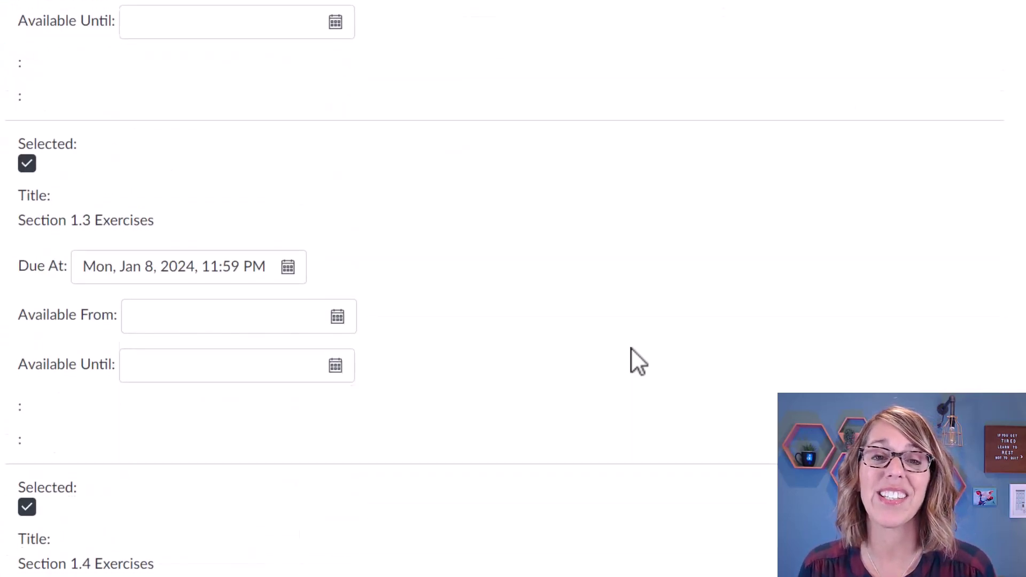
scroll(631, 348, "up", 20)
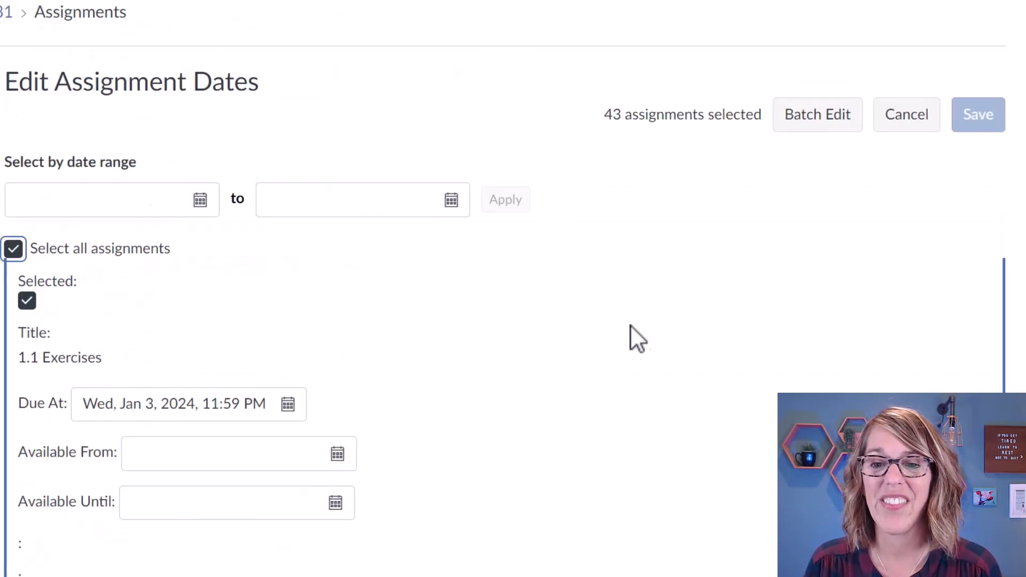
left_click(827, 129)
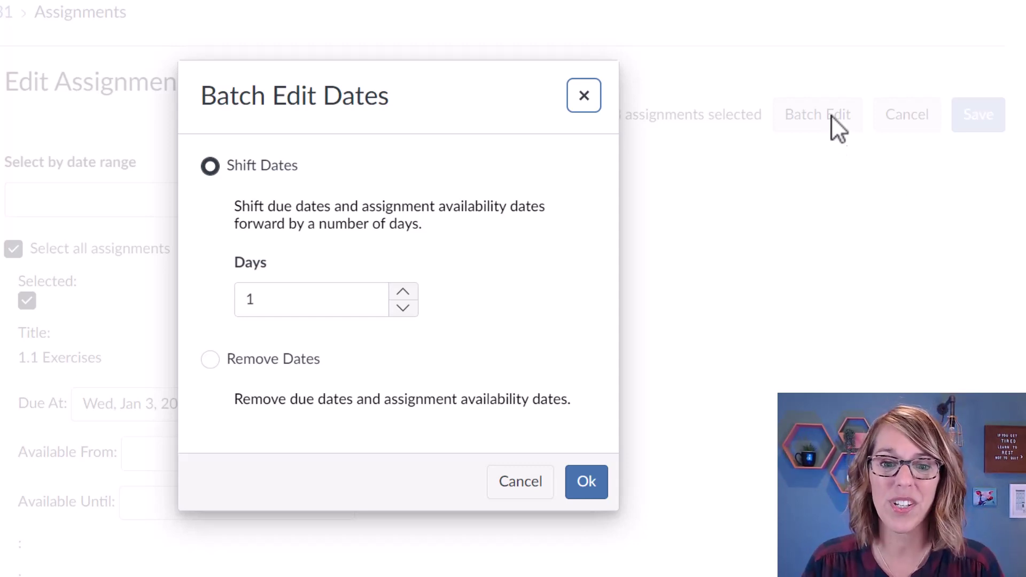
left_click(522, 483)
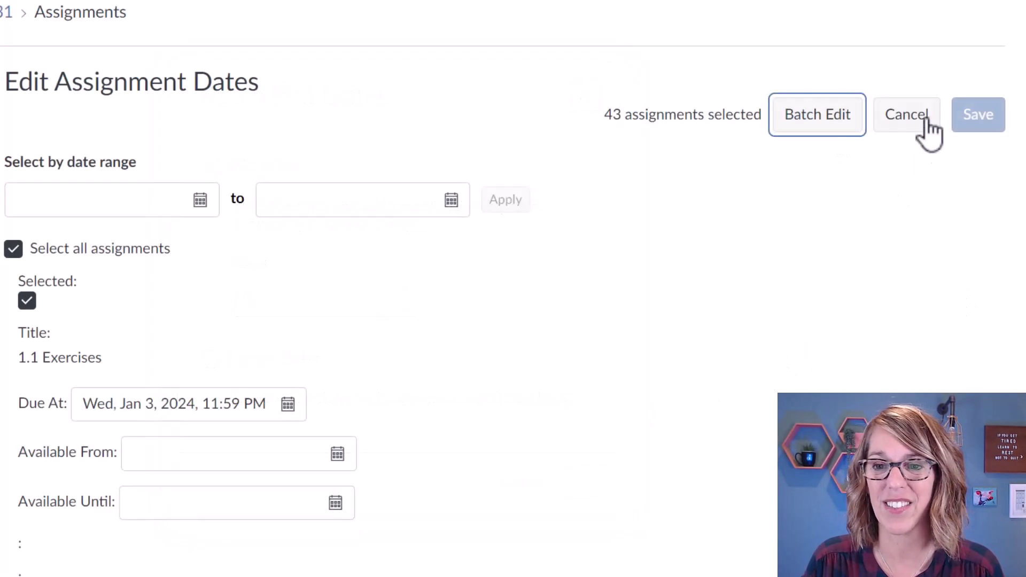
left_click(920, 115)
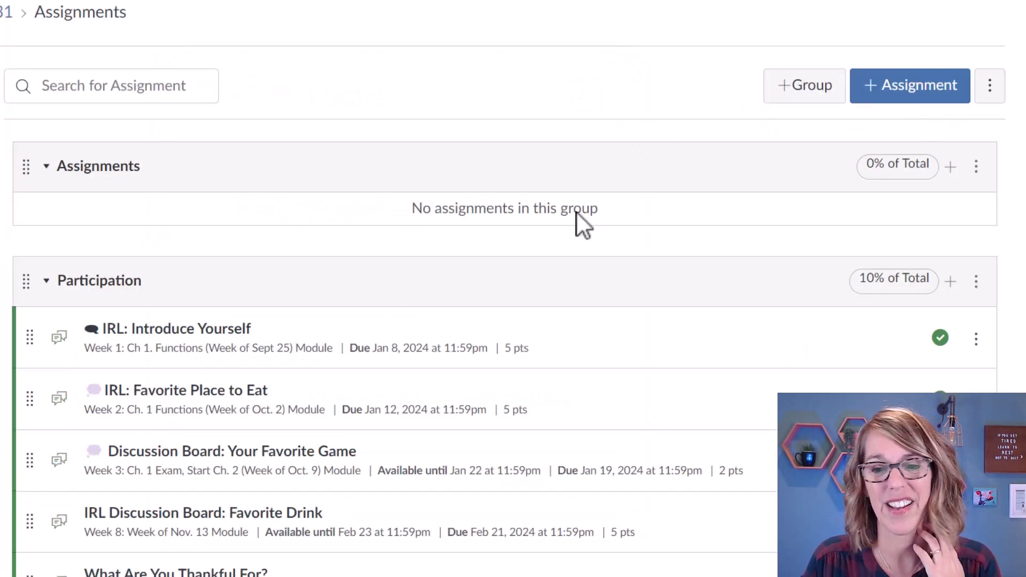
Step: Edit the Assignments group, enter 40 as its percent of the total grade, and save
scroll(551, 257, "up", 1)
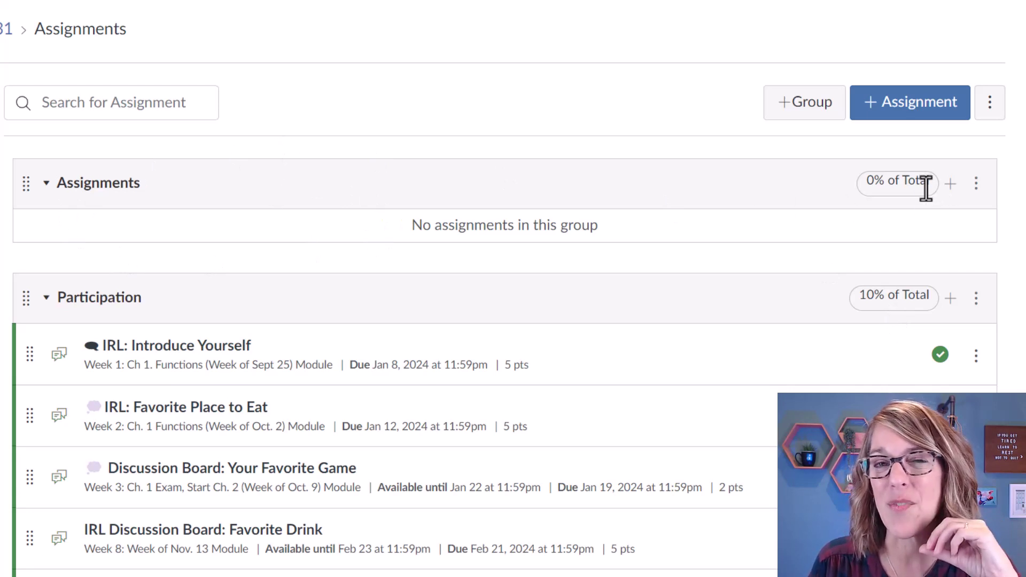
left_click(977, 185)
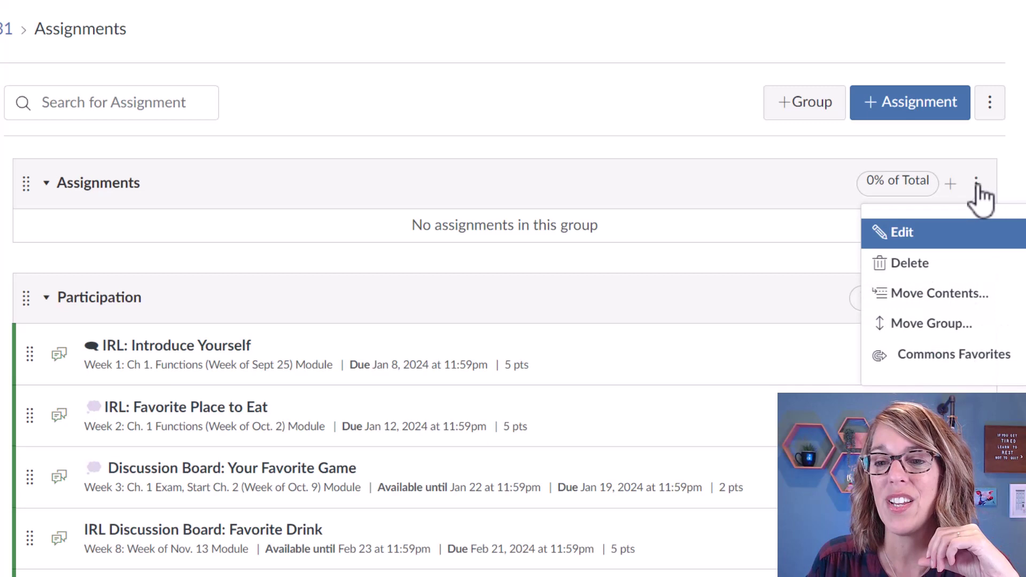
left_click(910, 233)
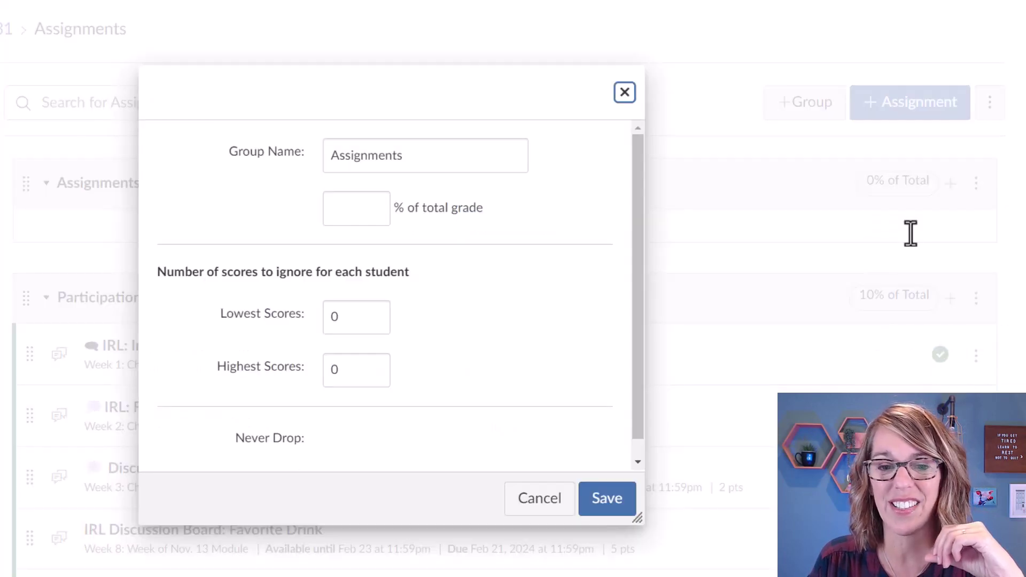
left_click(362, 213)
type("40")
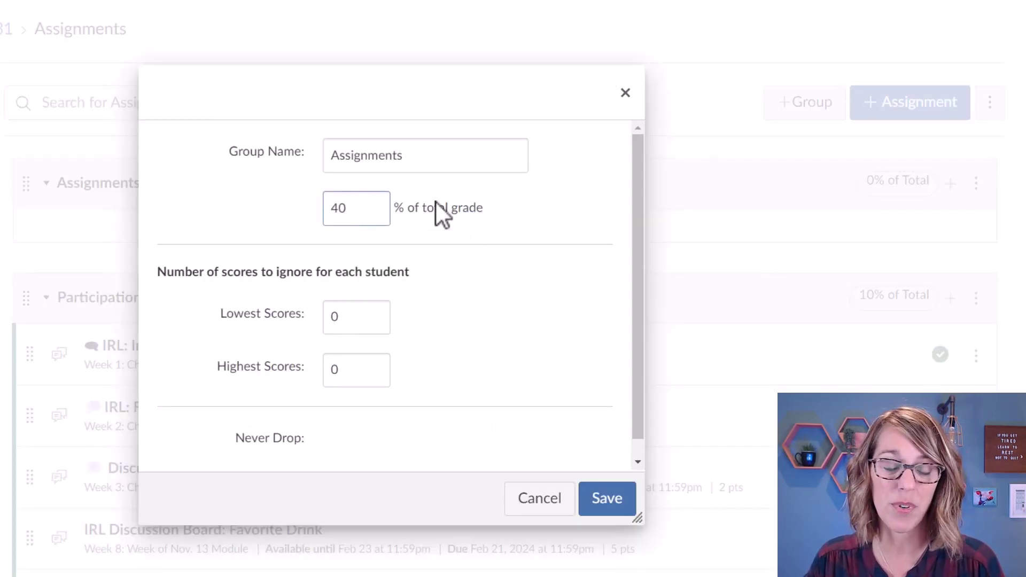
left_click(606, 499)
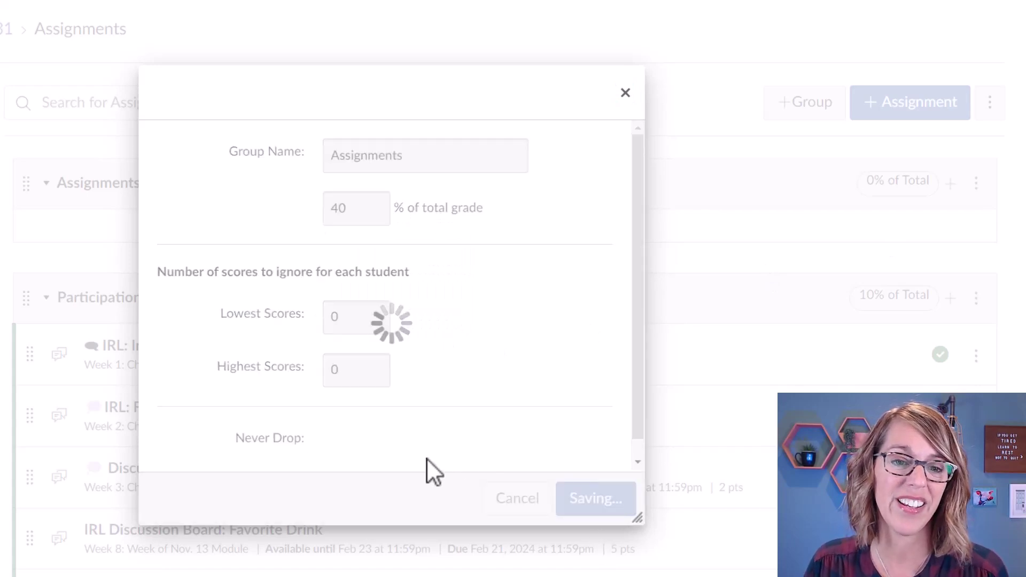
Step: Use Move Contents to move all Imported Assignments items into the Assignments group
scroll(413, 417, "down", 8)
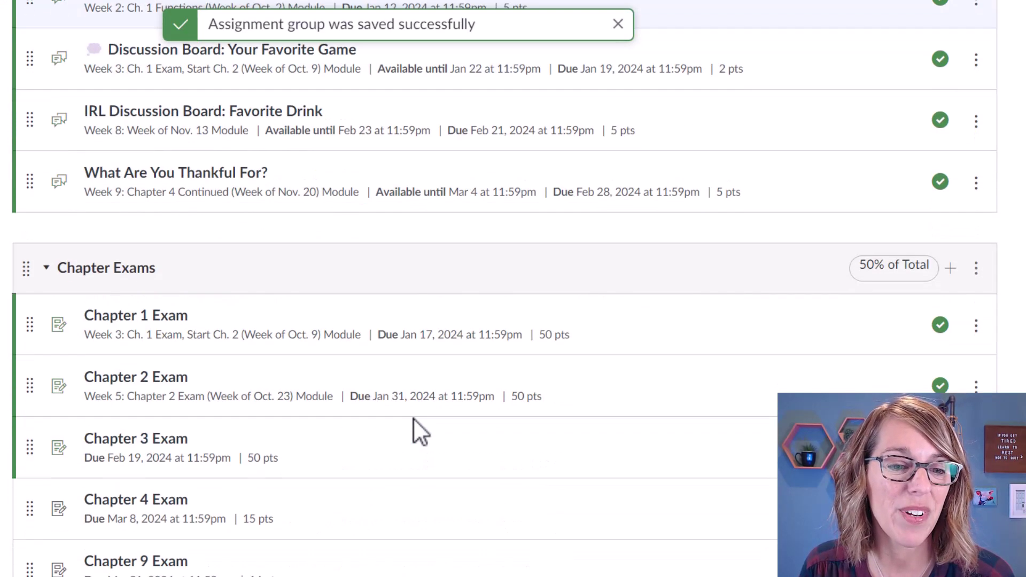
scroll(413, 418, "down", 9)
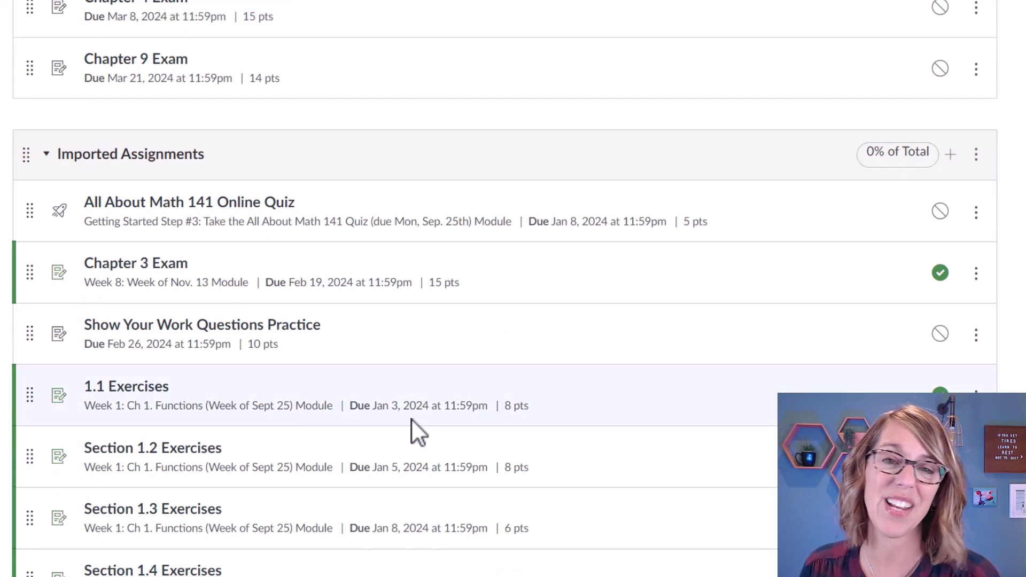
scroll(412, 419, "down", 14)
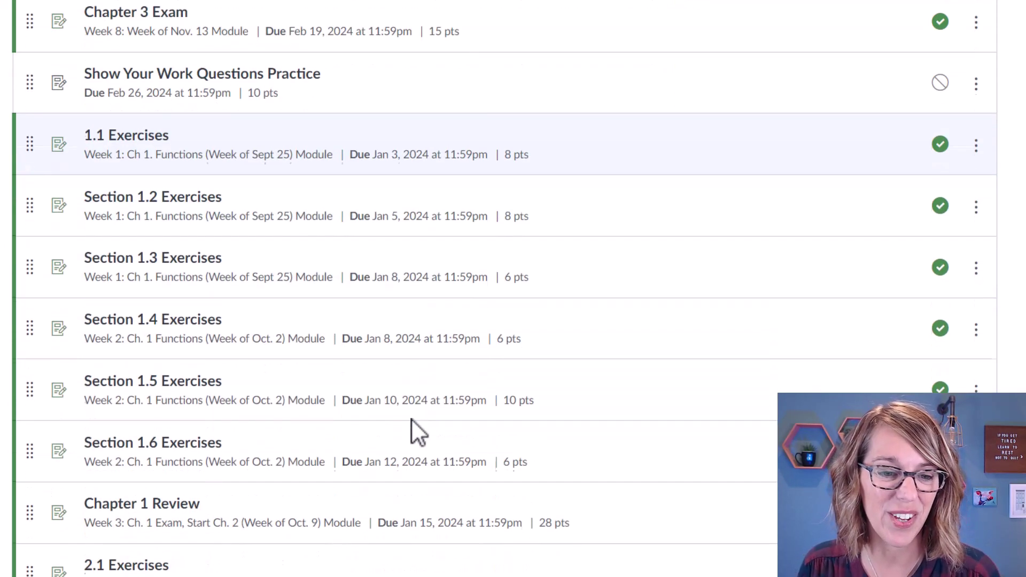
scroll(412, 418, "down", 8)
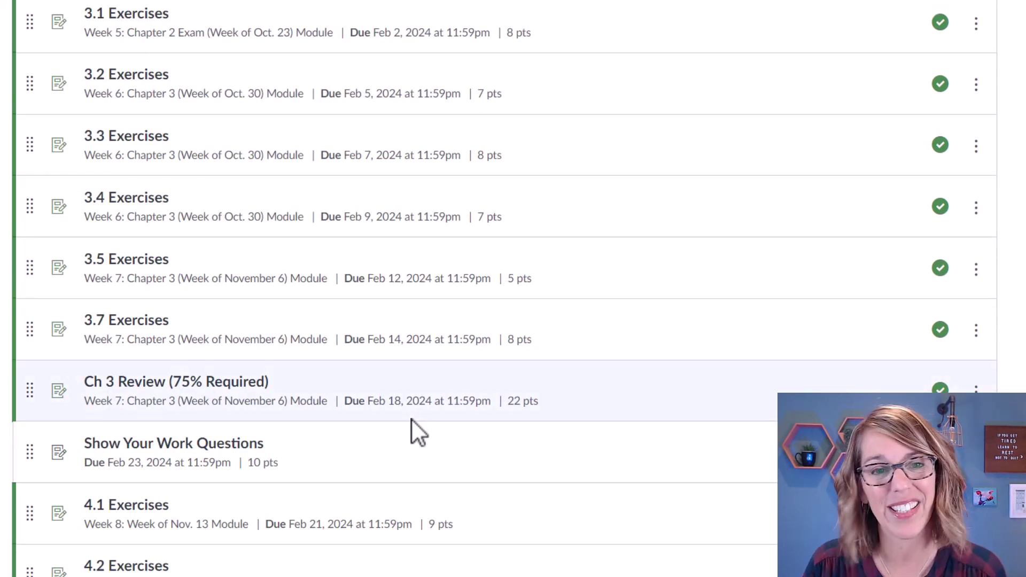
scroll(411, 419, "up", 15)
scroll(412, 418, "up", 6)
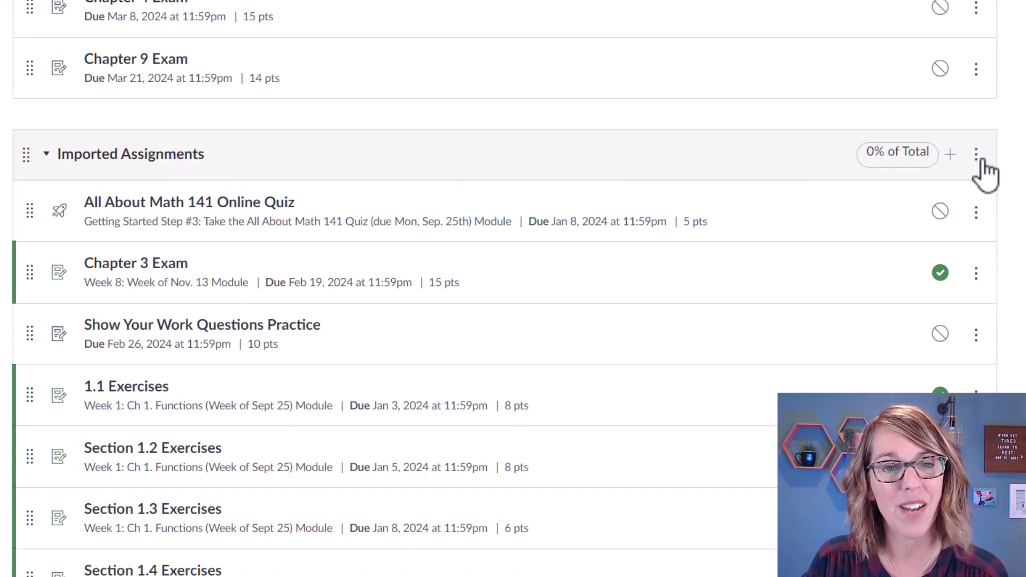
left_click(976, 154)
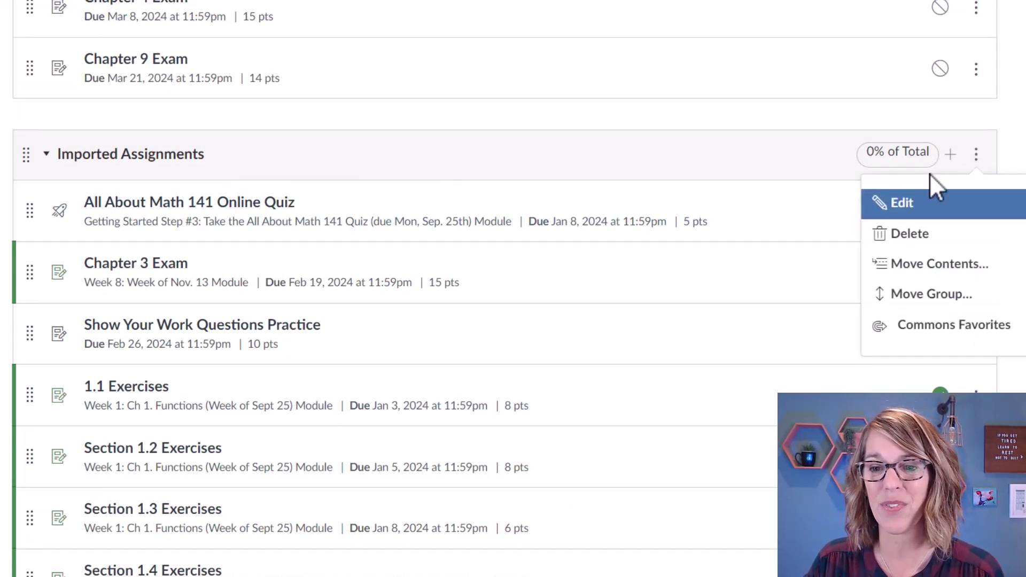
left_click(945, 264)
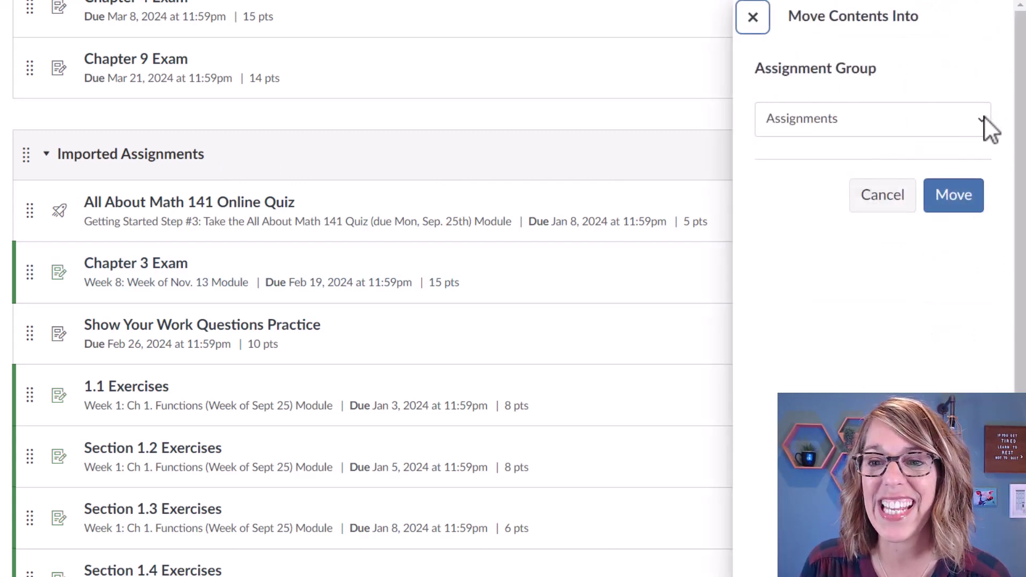
left_click(953, 197)
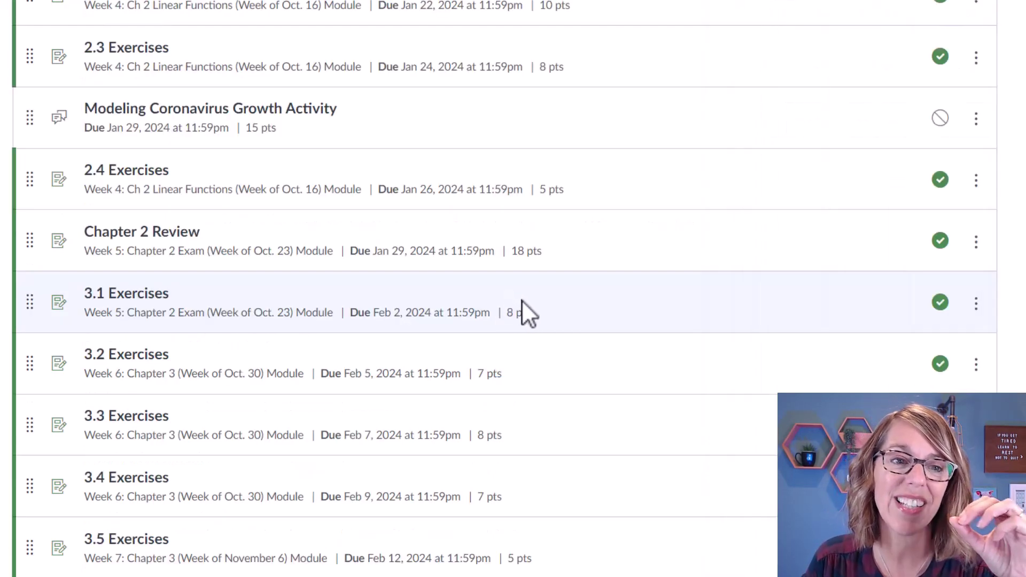
Step: Drag EXTRA CREDIT: Course Evaluation by its handle into the Participation group
scroll(507, 337, "up", 15)
scroll(510, 331, "up", 3)
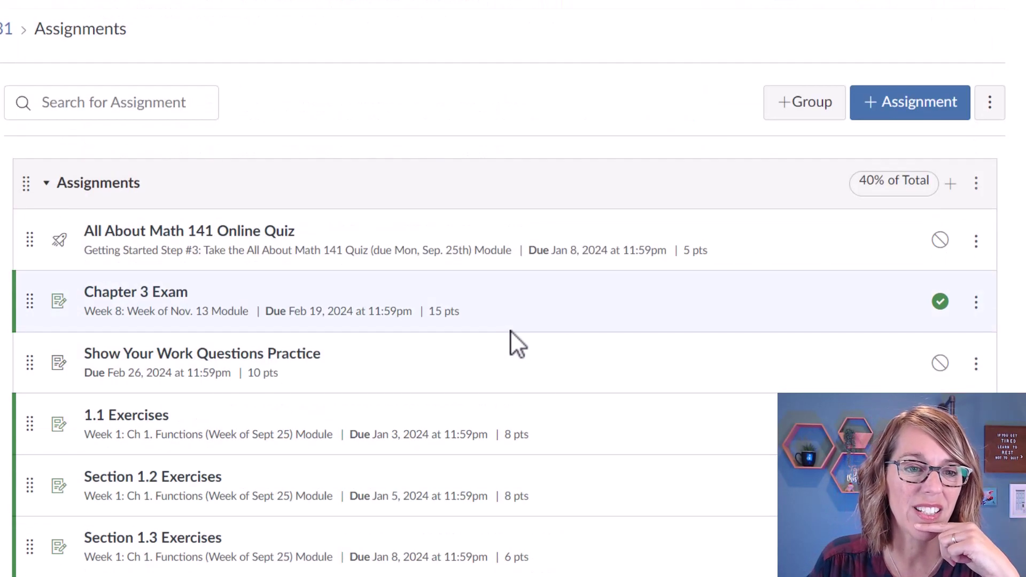
scroll(511, 332, "down", 2)
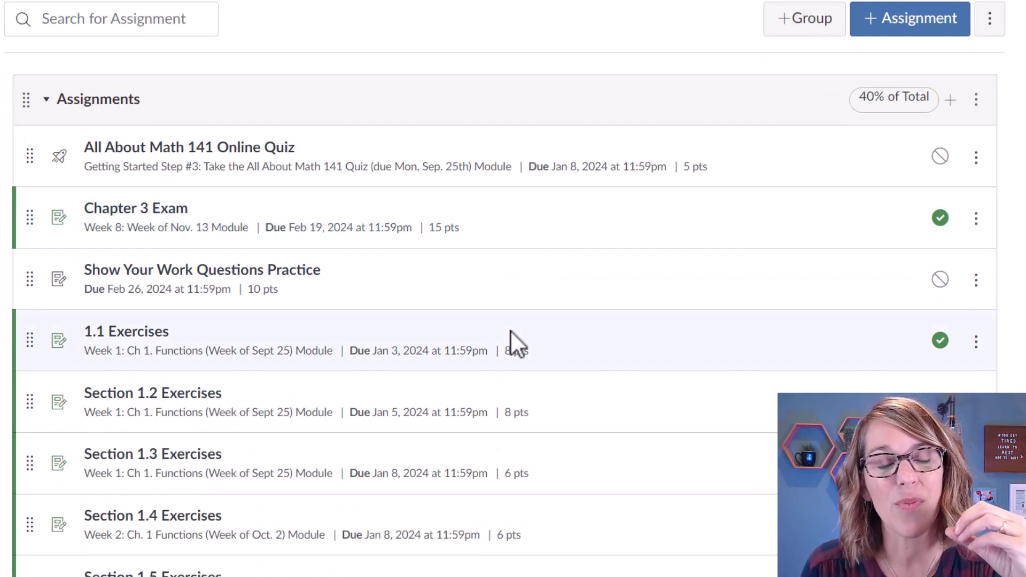
scroll(511, 331, "down", 16)
scroll(511, 331, "down", 16)
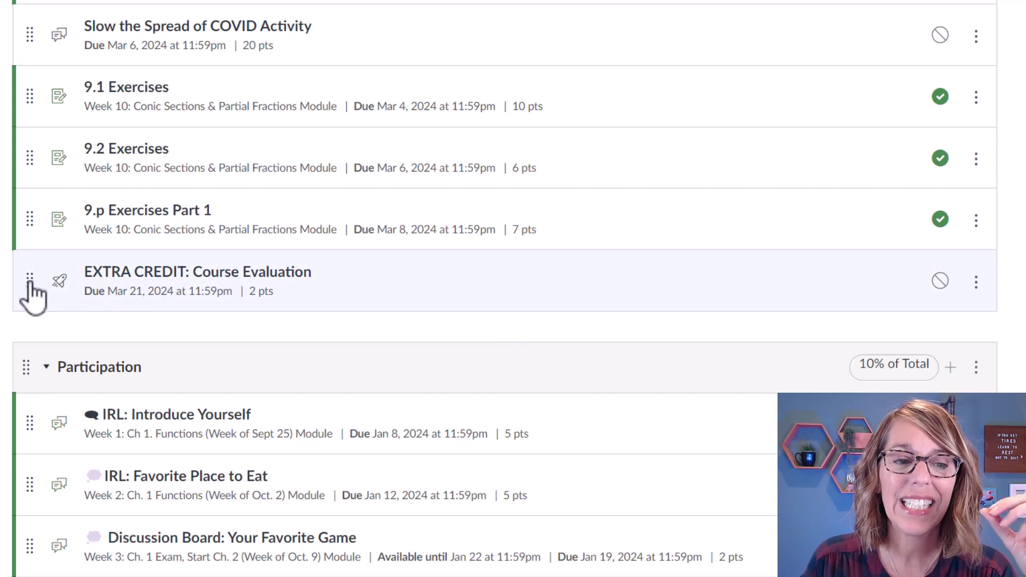
mouse_move(30, 284)
left_mouse_down()
mouse_move(30, 396)
mouse_move(40, 276)
left_mouse_up()
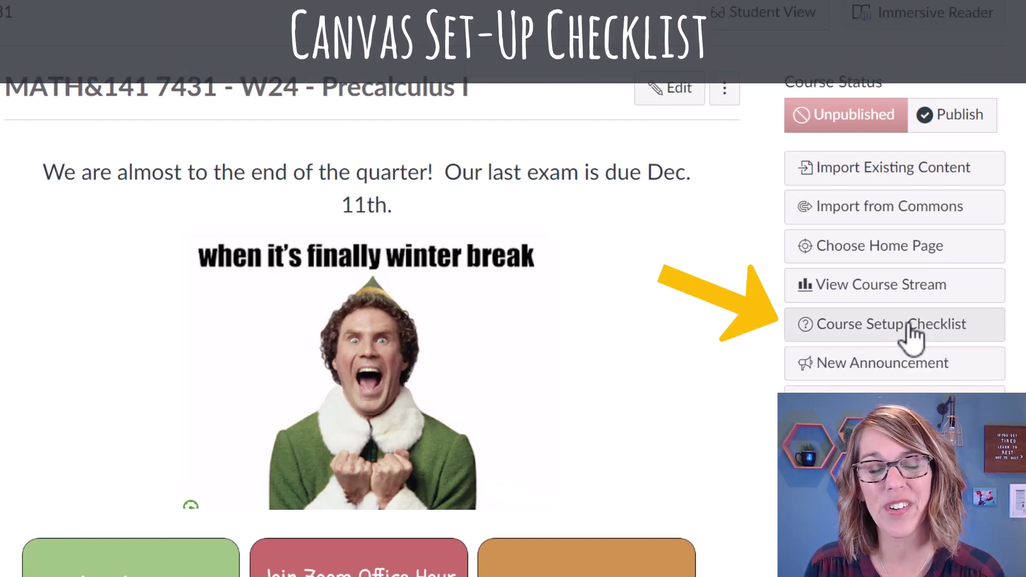
left_click(911, 335)
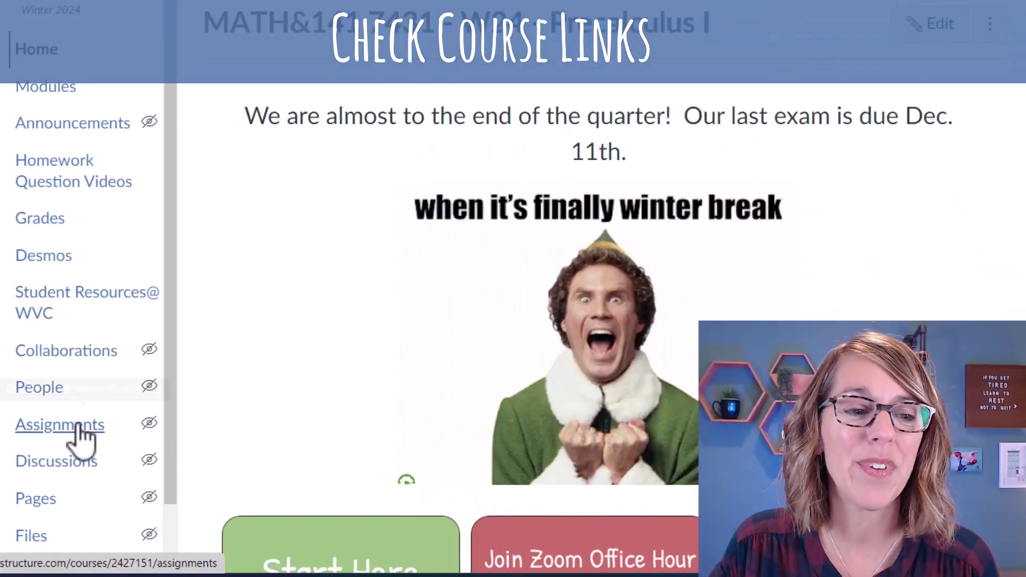
Step: Run link validation from course Settings, which reports 10 broken links
scroll(80, 428, "down", 3)
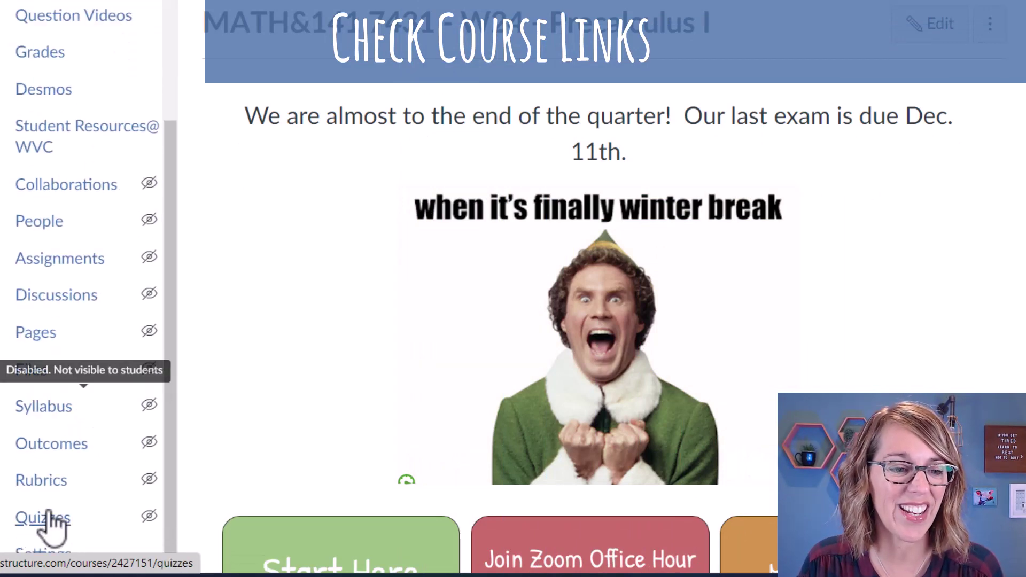
left_click(40, 553)
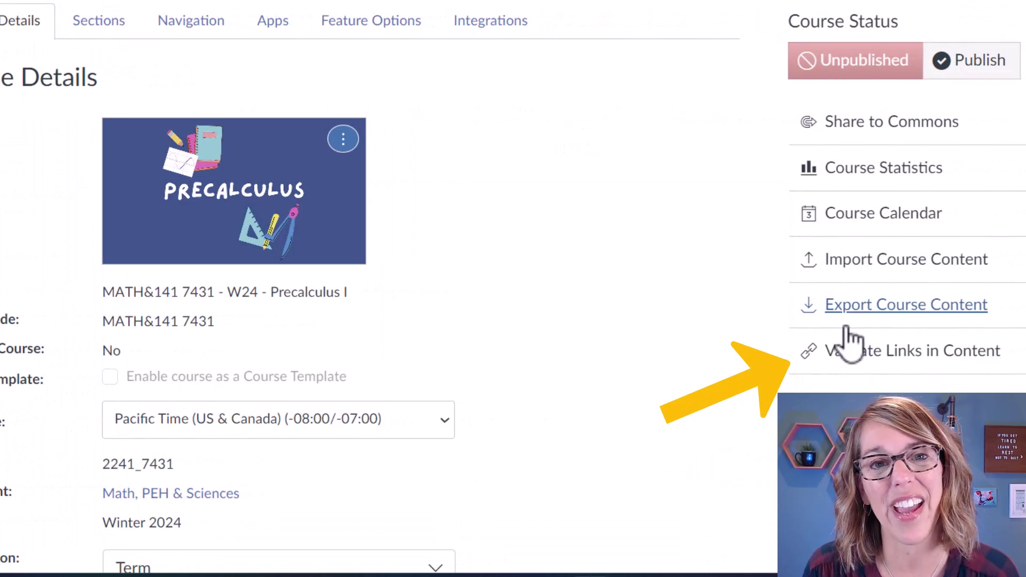
left_click(923, 353)
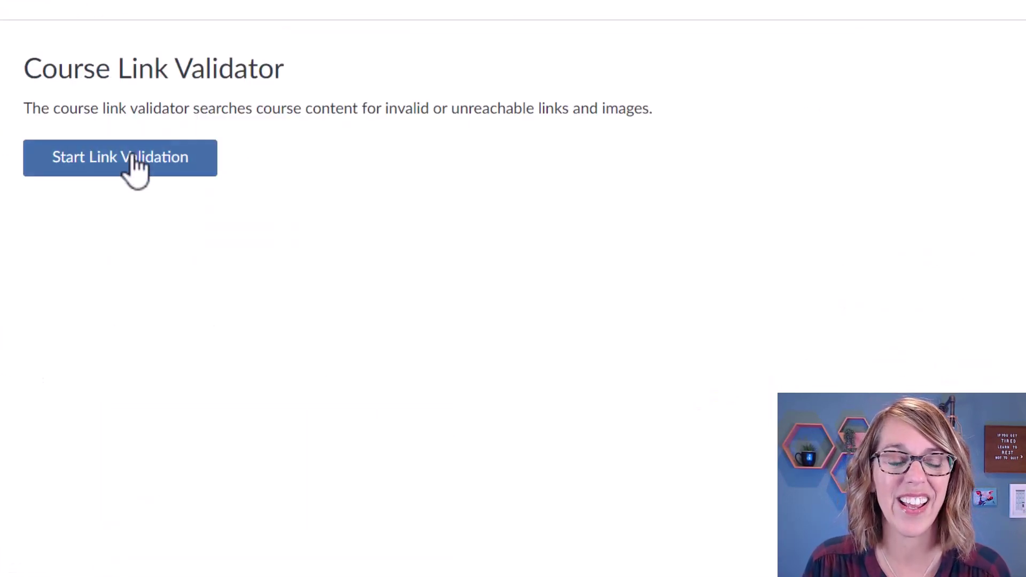
left_click(135, 157)
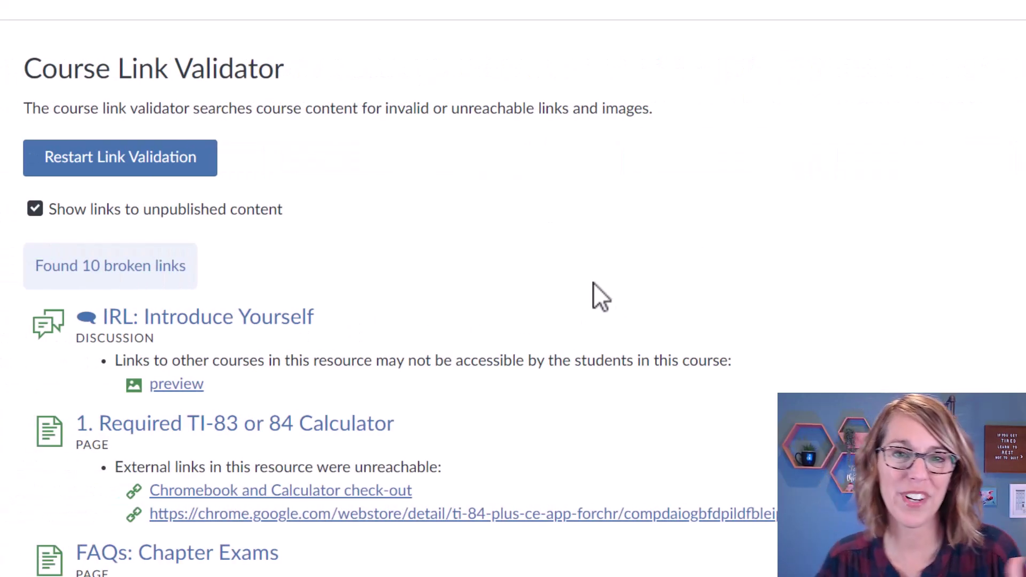
Step: Scroll through the link validator's broken-link results
scroll(572, 294, "down", 10)
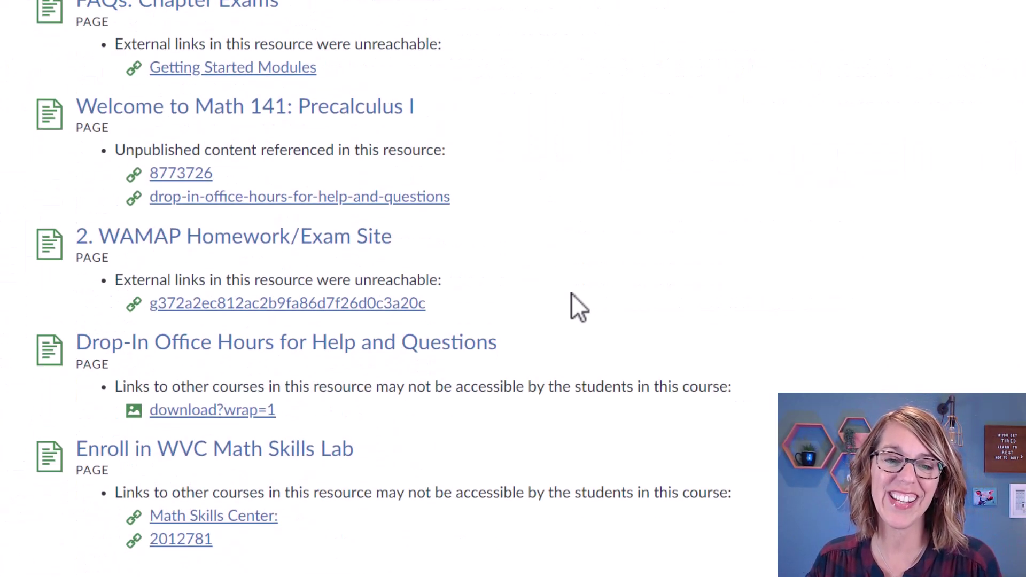
scroll(571, 294, "up", 10)
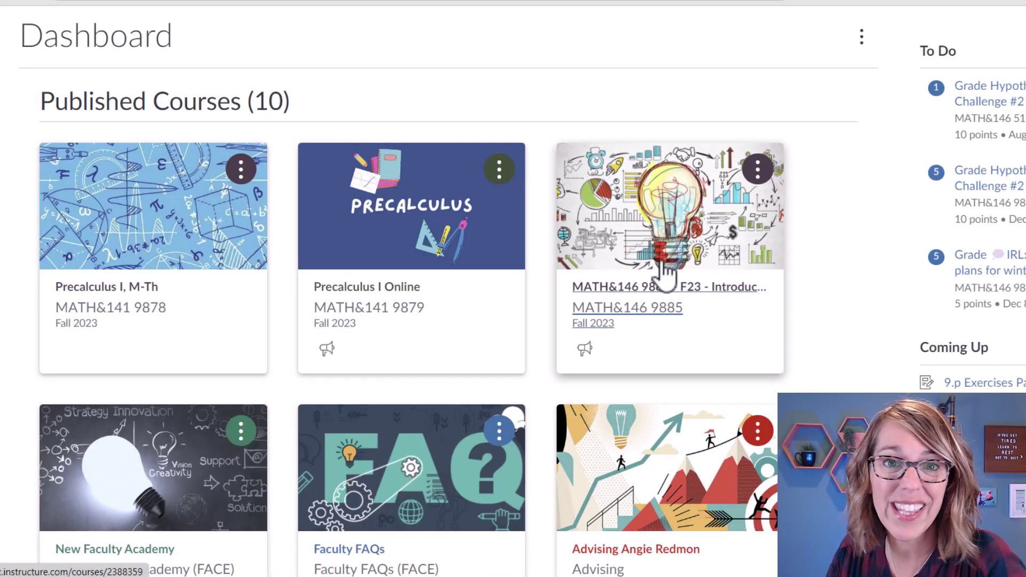
Step: Open the MATH&146 9885 course's Modules and show the actions for 1. Required TI-83 or 84 Calculator
left_click(660, 290)
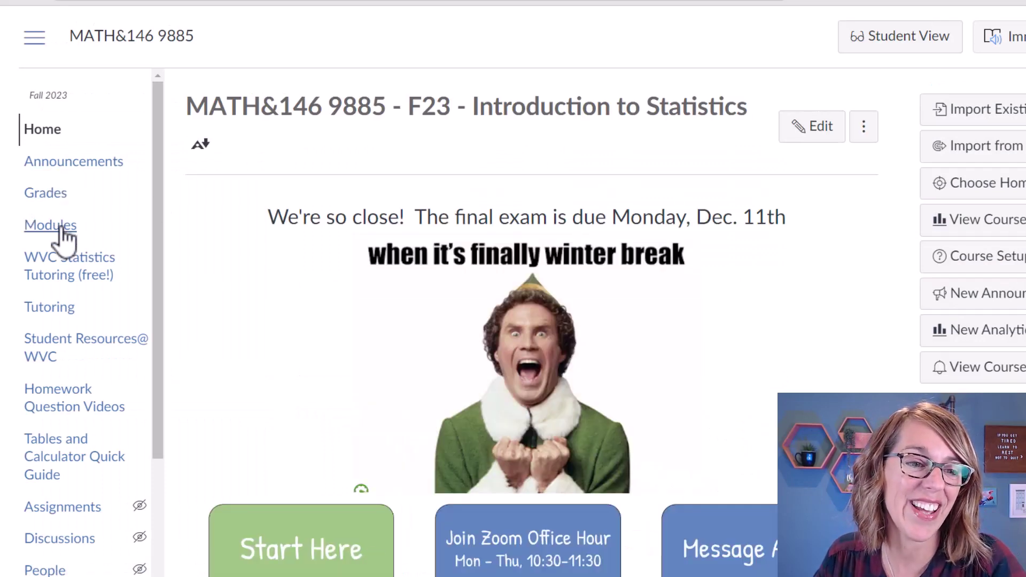
left_click(68, 227)
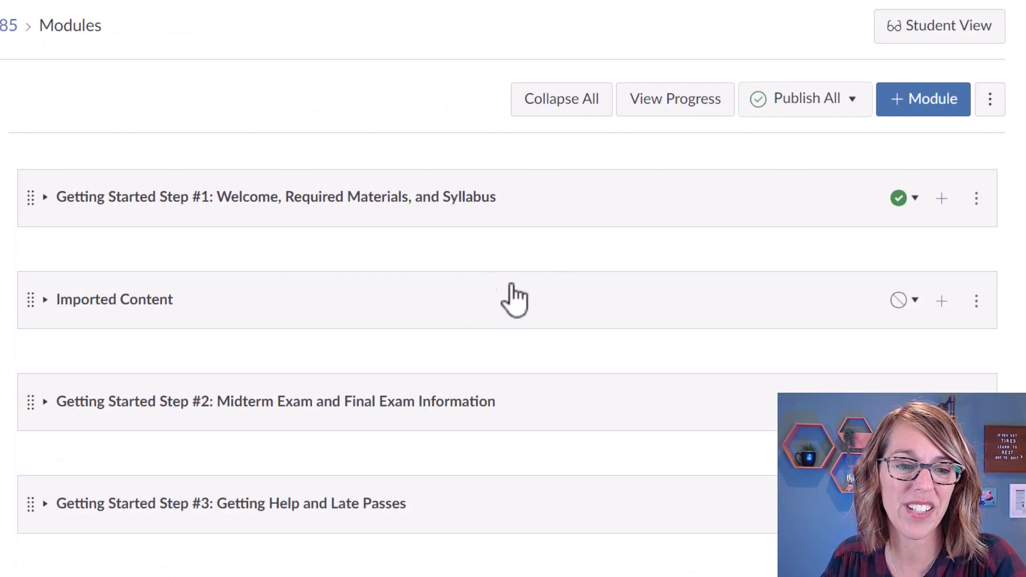
scroll(588, 283, "down", 3)
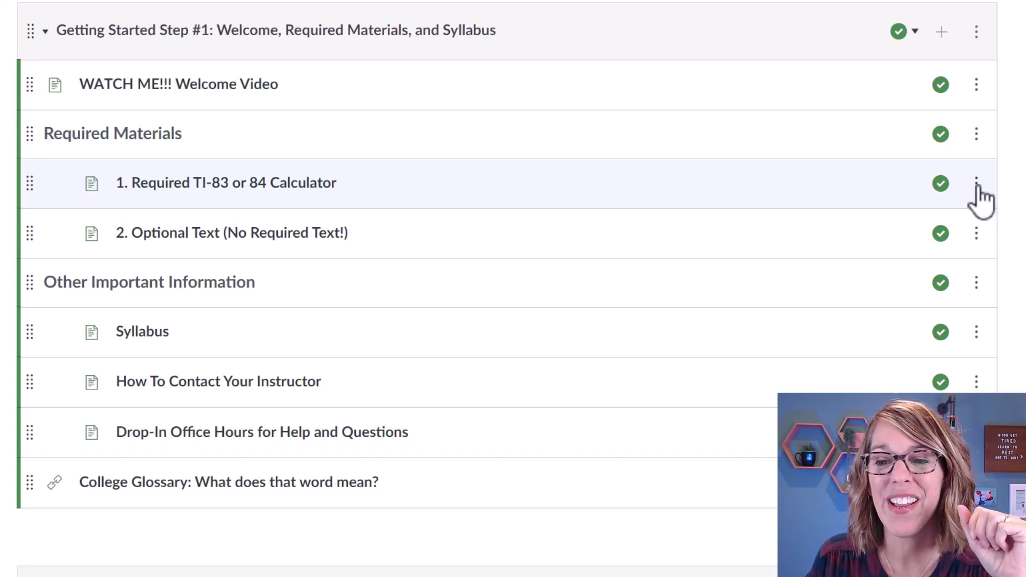
left_click(976, 183)
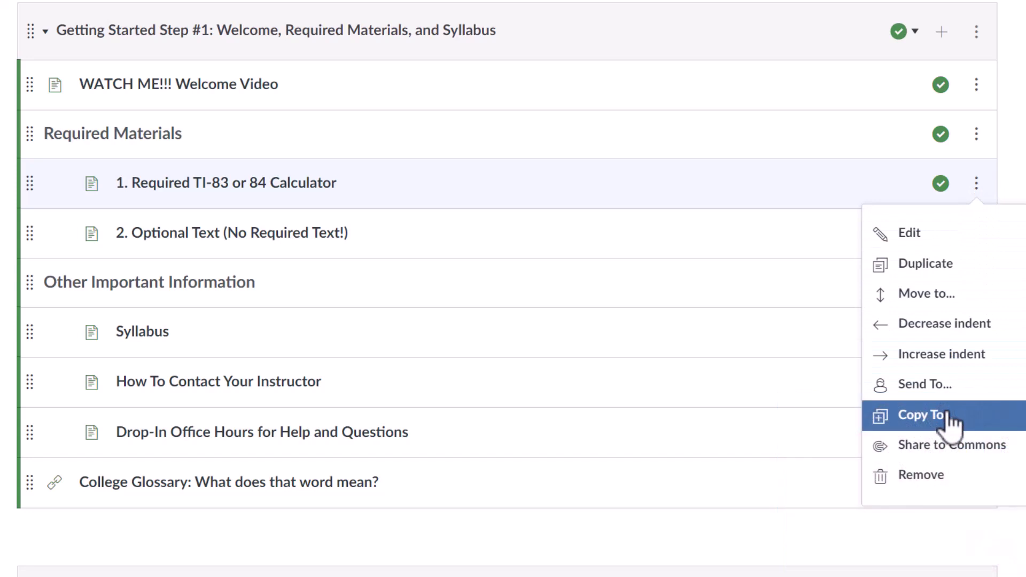
Step: Copy the page to MATH&141 7431 W24, Getting Started Step #1, after Required Materials
left_click(949, 422)
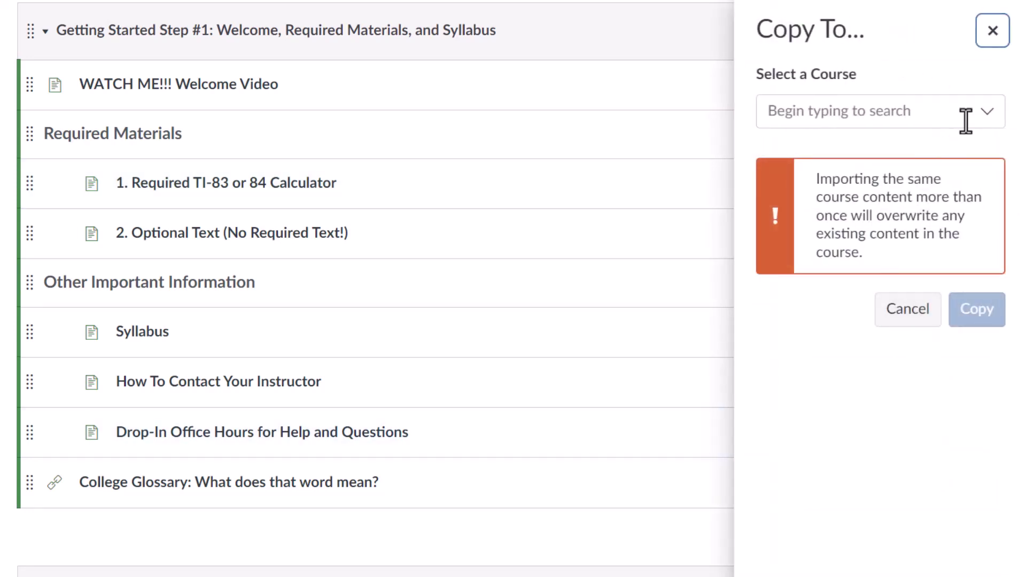
left_click(992, 121)
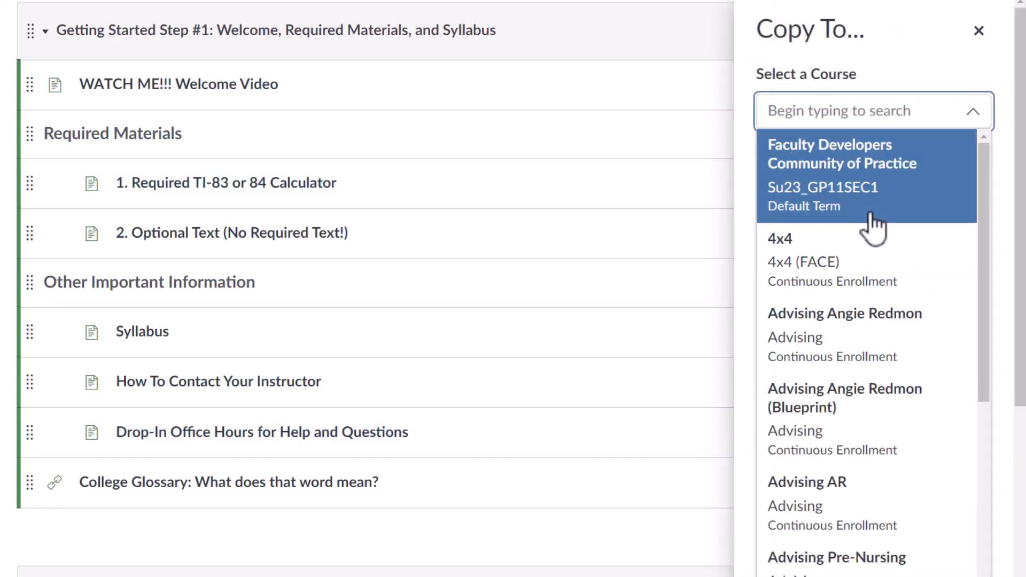
scroll(877, 258, "down", 5)
scroll(876, 258, "down", 15)
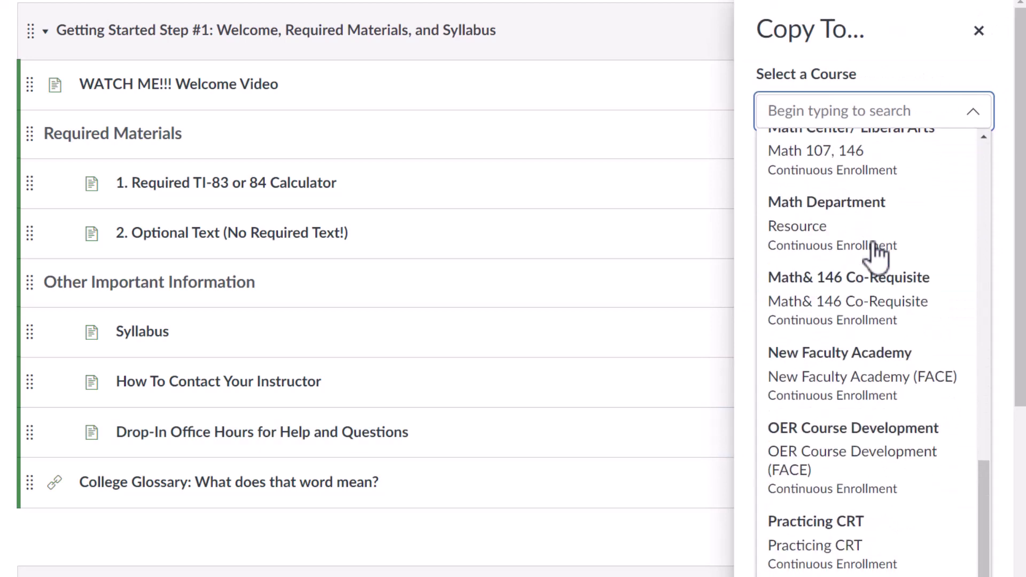
scroll(887, 455, "down", 5)
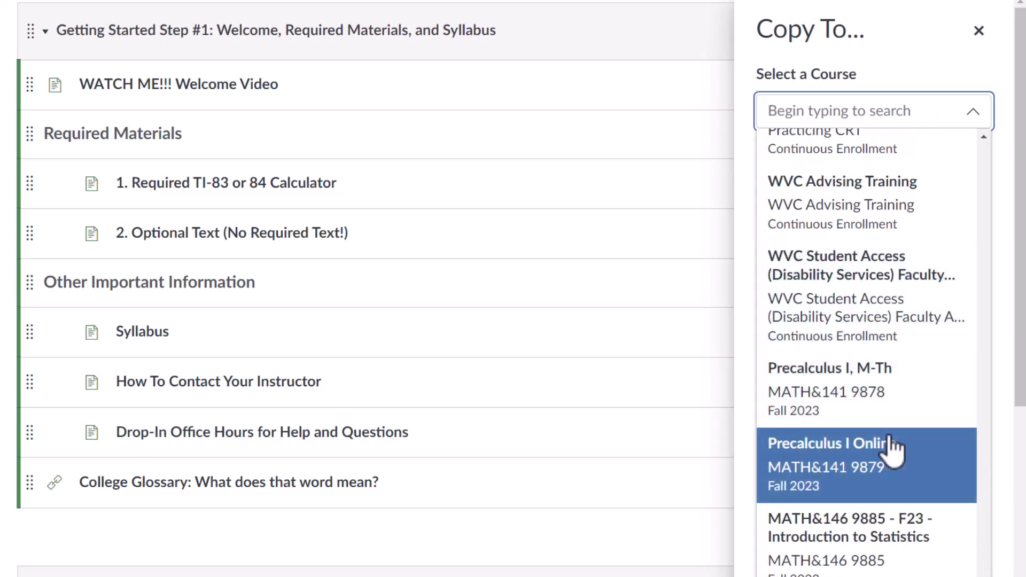
left_click(881, 547)
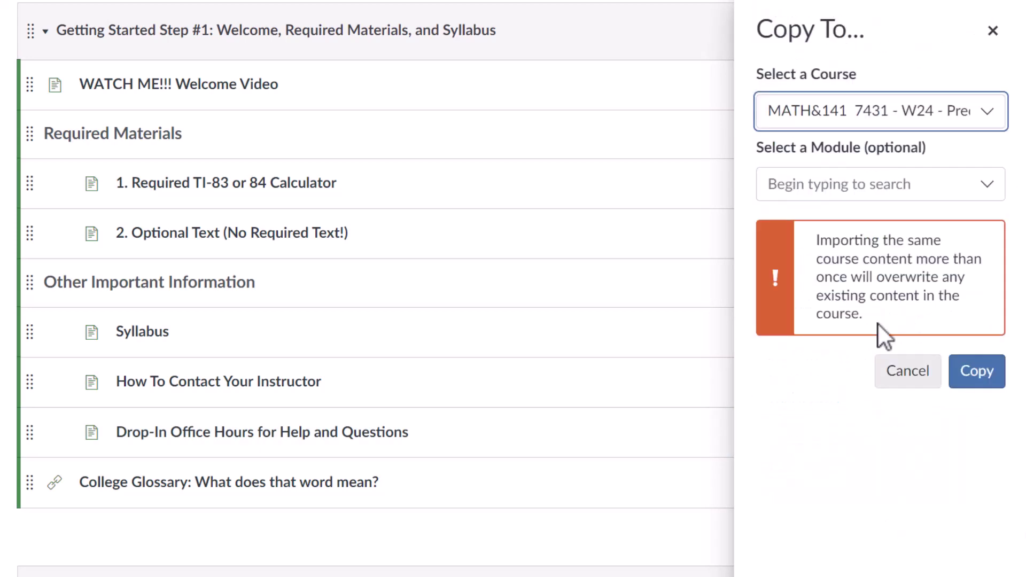
left_click(986, 183)
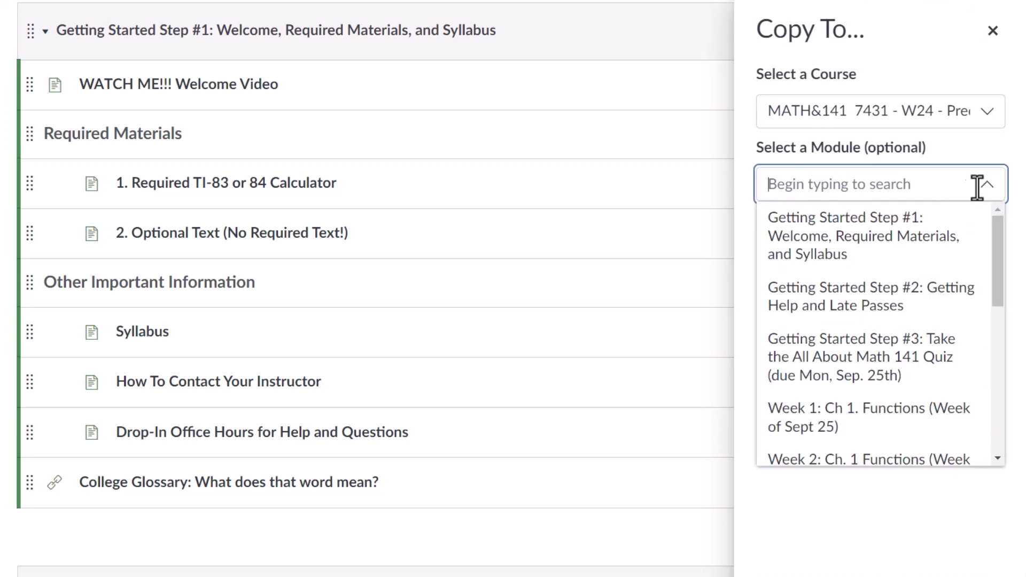
left_click(899, 248)
left_click(990, 275)
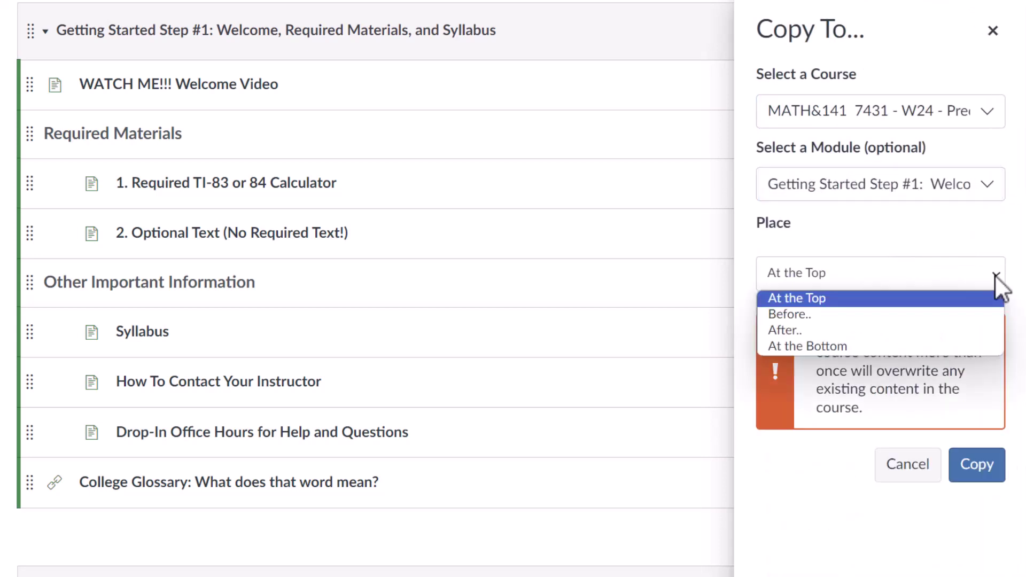
left_click(810, 331)
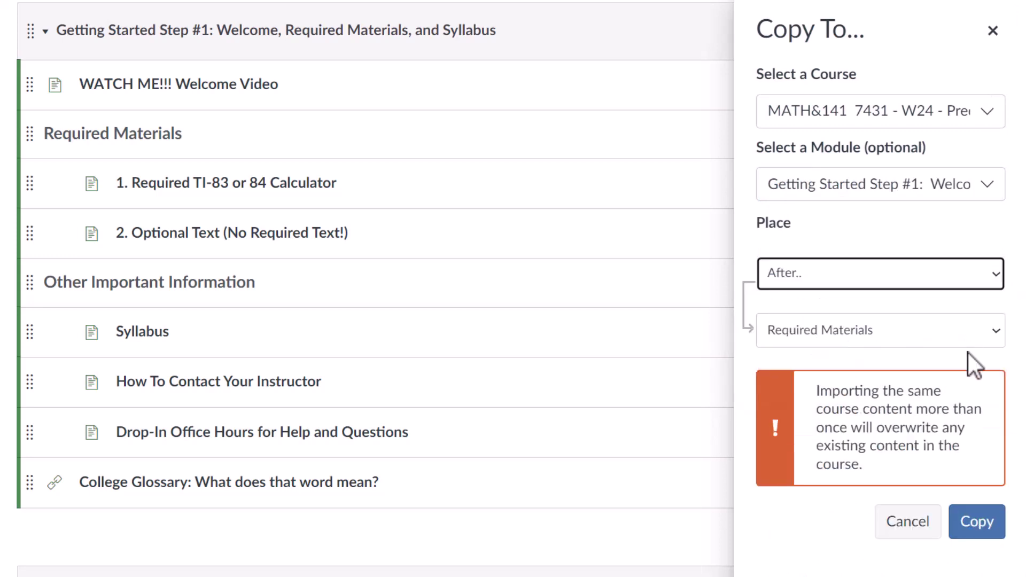
left_click(976, 522)
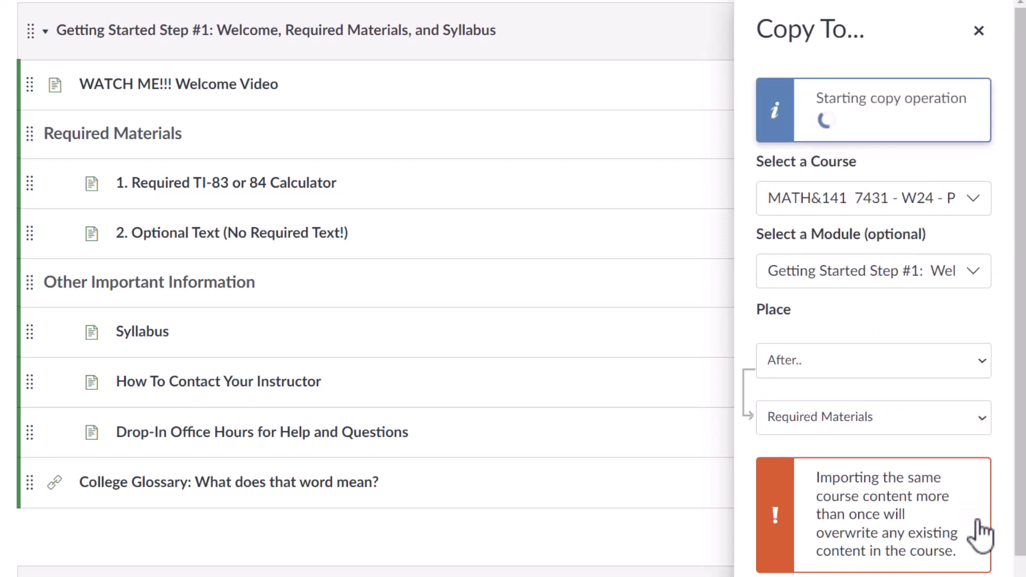